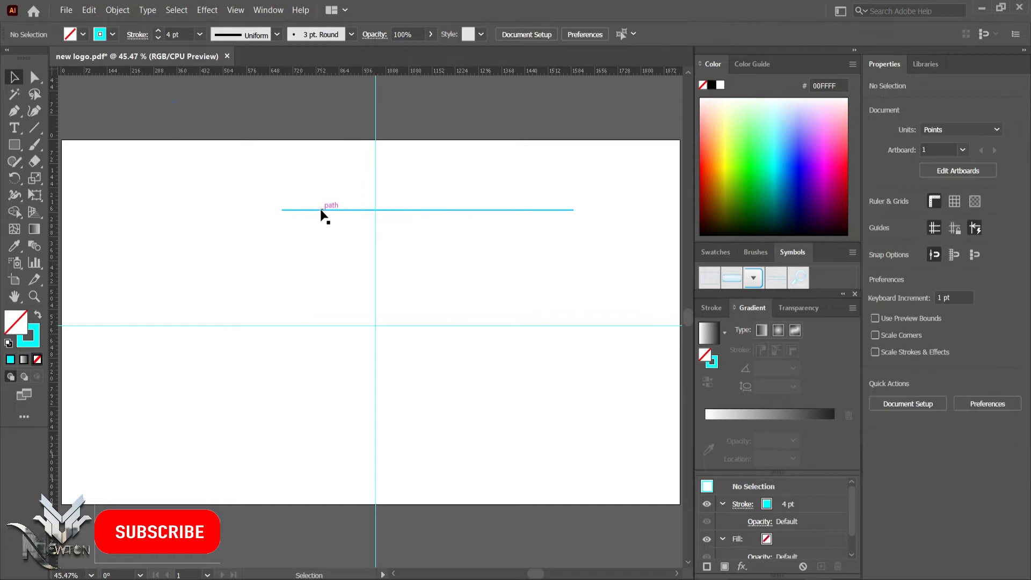
Set the horizontal line's stroke color to black and center the line horizontally on the artboard.
left_click(113, 34)
left_click(40, 59)
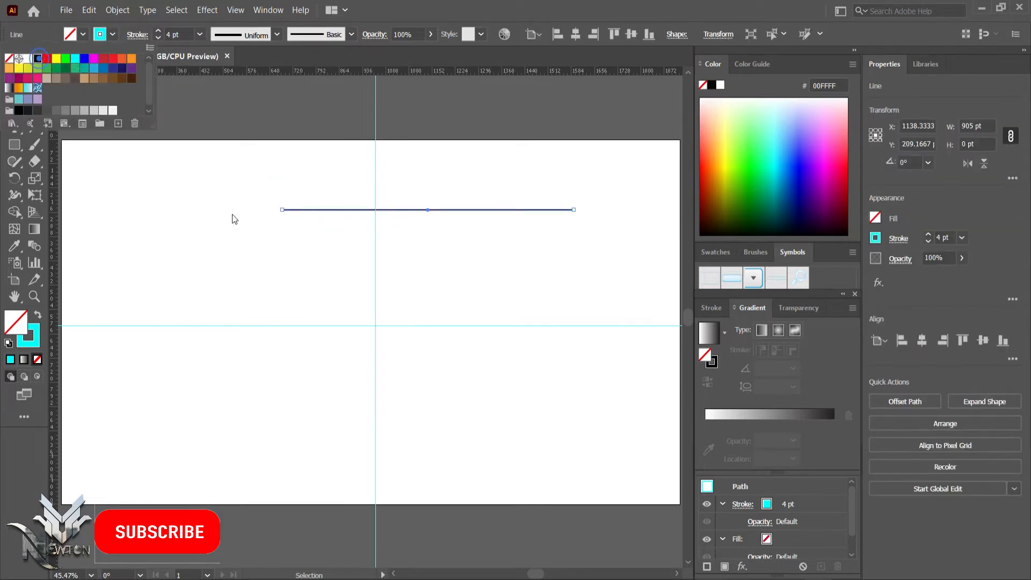
left_click(237, 215)
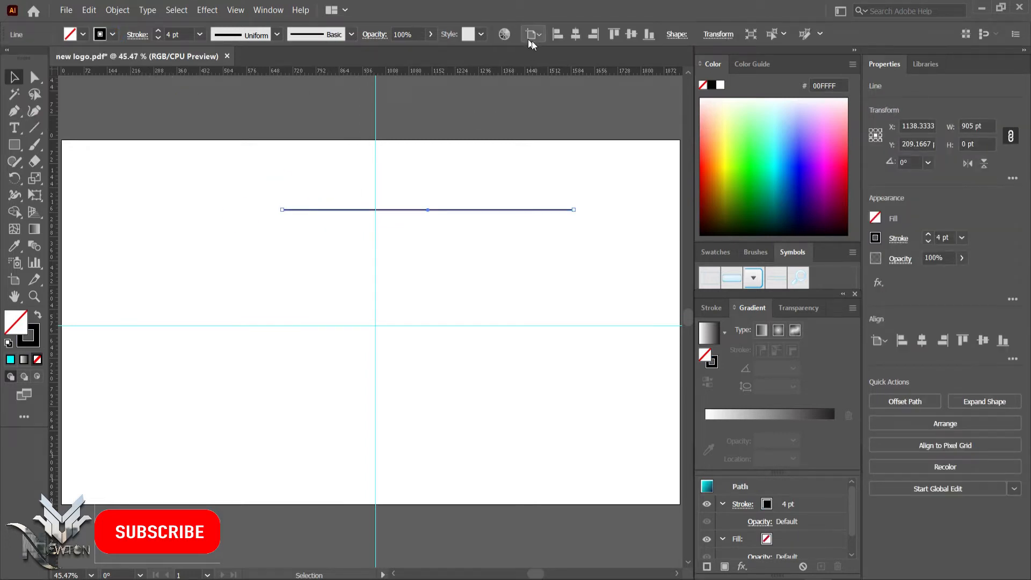
left_click(575, 34)
left_click(426, 164)
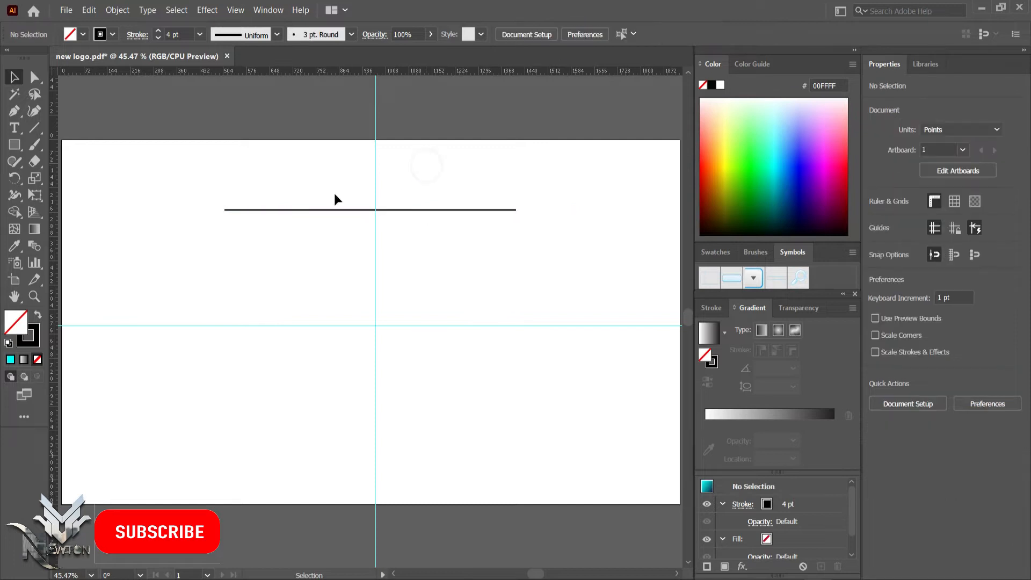
Duplicate the line twice below itself at equal spacing and group the three parallel lines.
left_click_drag(307, 216, 309, 226)
key("ctrl+d")
left_click_drag(177, 169, 296, 289)
right_click(309, 204)
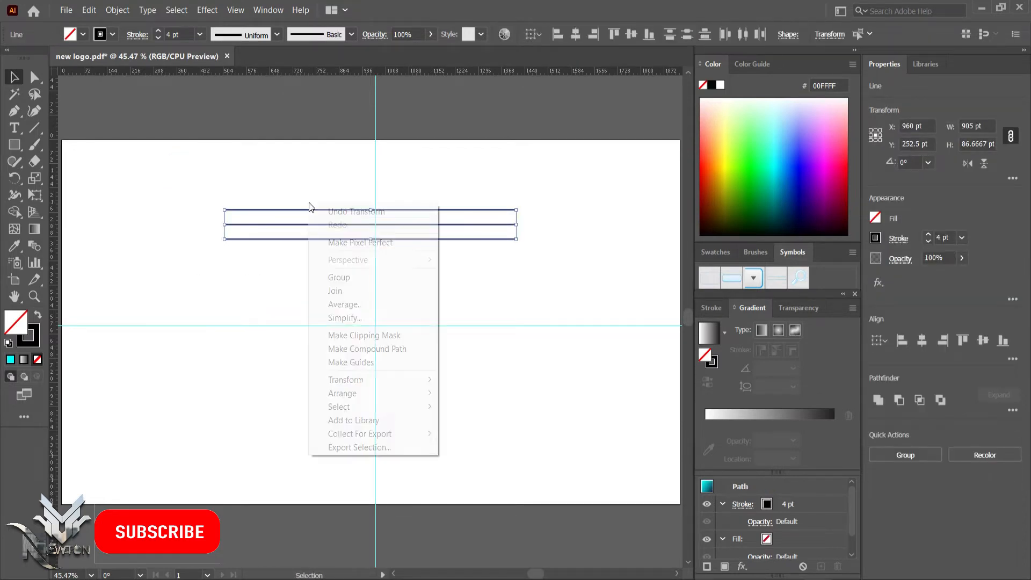
left_click(337, 277)
Resize the line group to about 1152 by 70 pt and place it centered horizontally just above the horizontal guide.
left_click_drag(517, 225, 595, 224)
left_click_drag(430, 223, 380, 237)
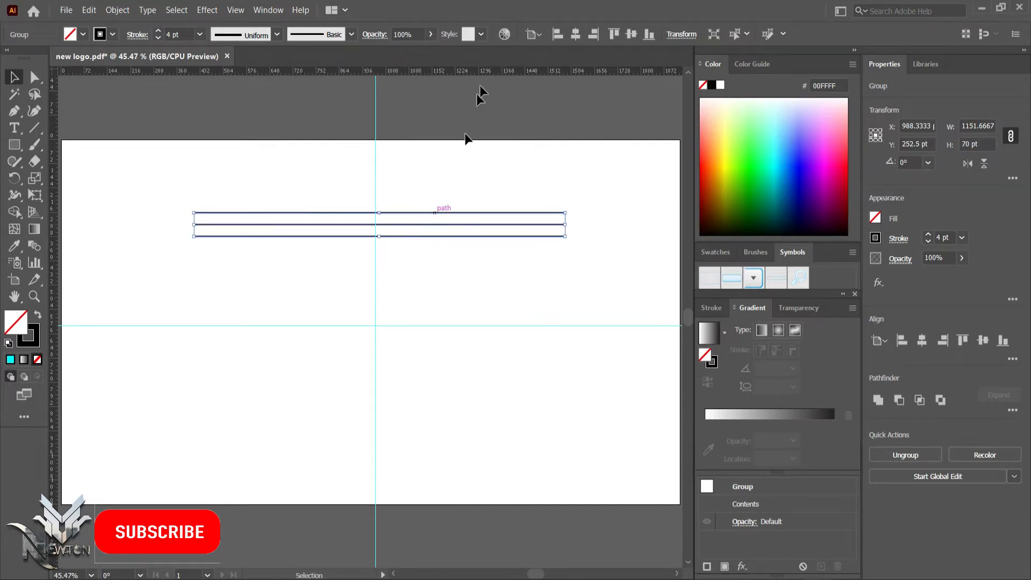
left_click(575, 34)
left_click(451, 175)
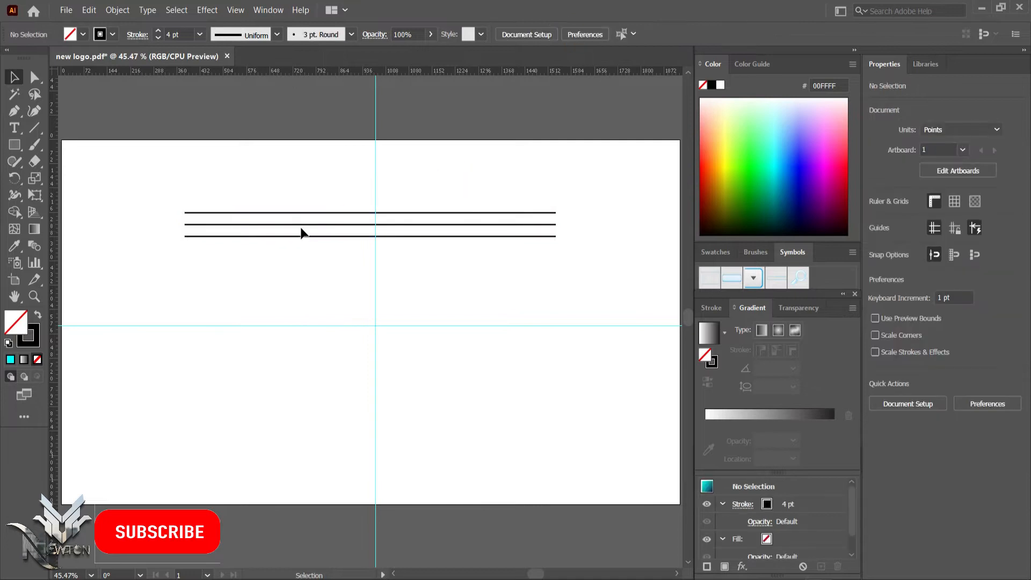
left_click_drag(301, 226, 298, 298)
left_click(314, 251)
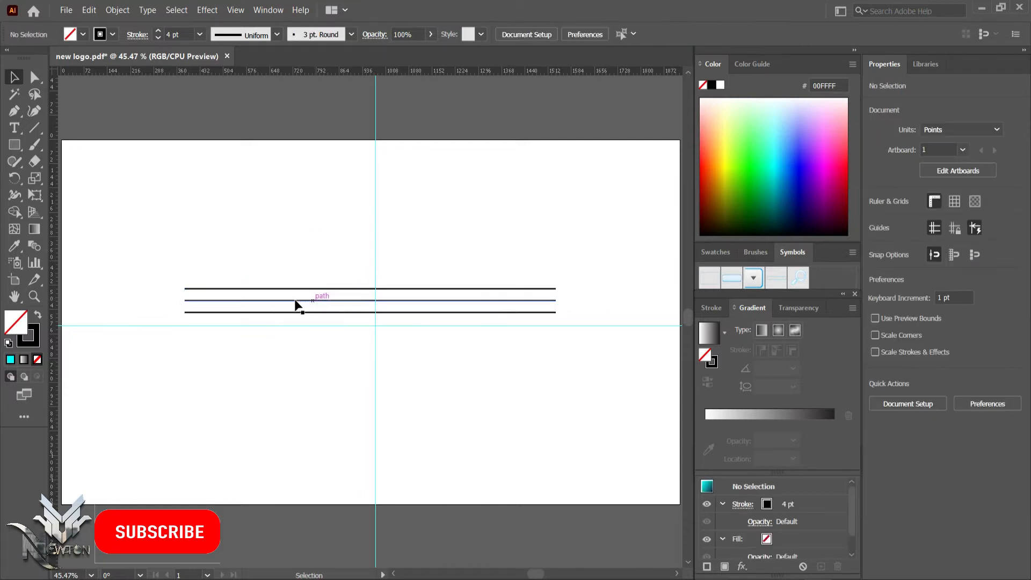
Rotate copies of the line group around the guide intersection to form a star of five evenly spaced groups.
left_click(270, 304)
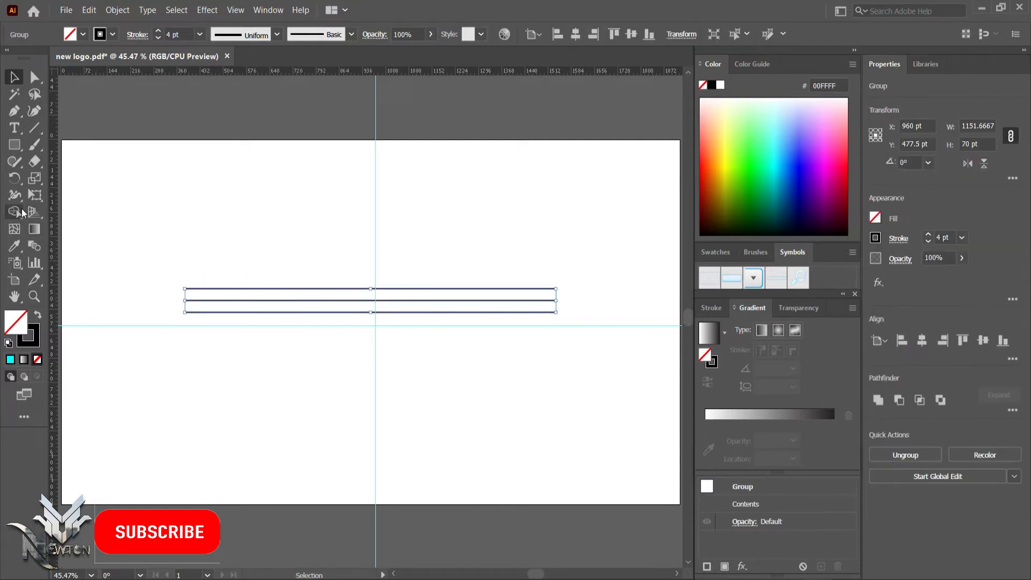
left_click(15, 182)
left_click(375, 326, "alt")
left_click(455, 350)
key("ctrl+d")
key("ctrl+d")
key("ctrl+d")
key("ctrl+d")
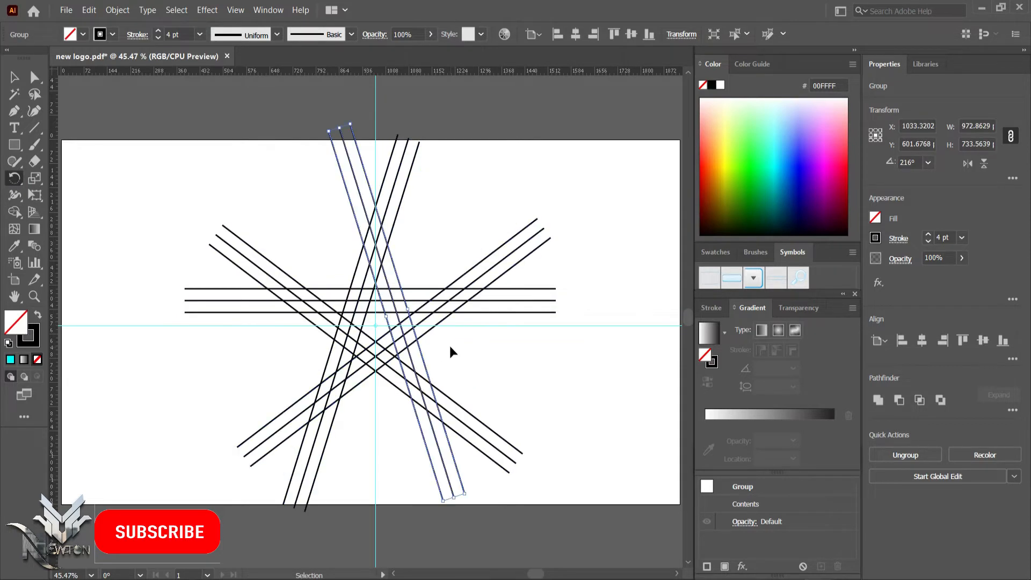
key("ctrl+d")
left_click(15, 76)
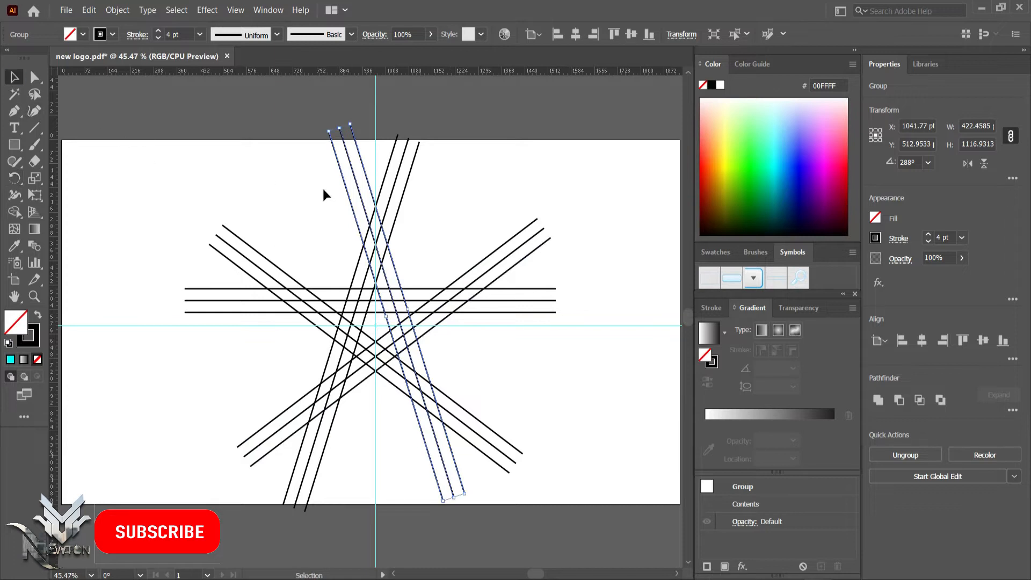
left_click(323, 188)
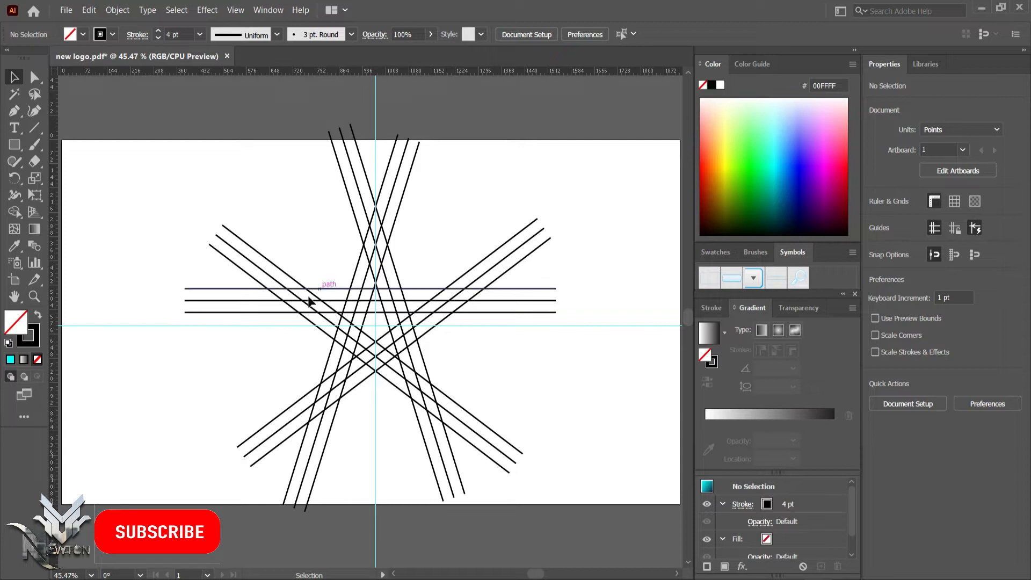
Draw a short closing line about 11 pt wide and 35 pt high between the line intersections at the star's left corner.
left_click(34, 128)
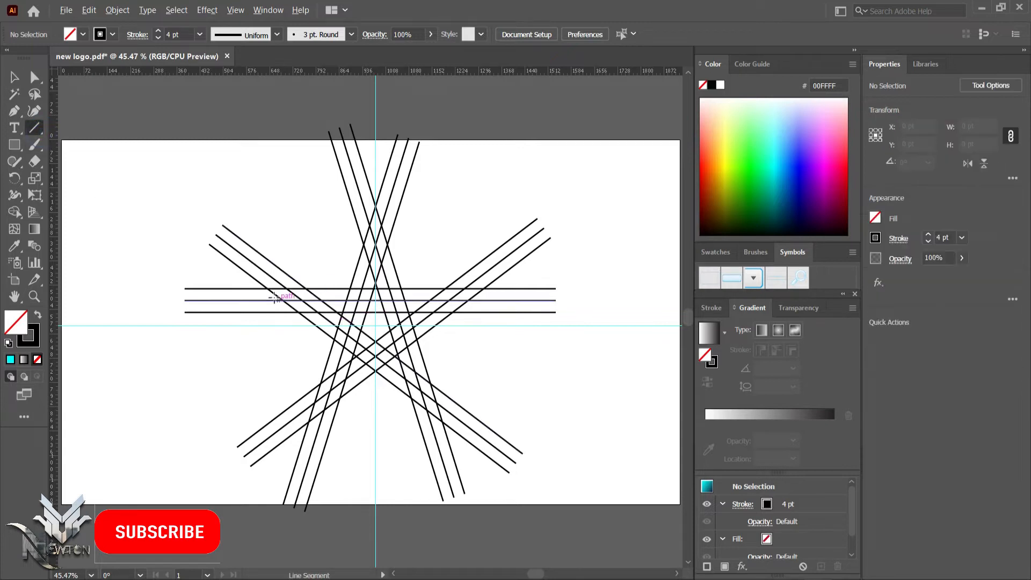
scroll(274, 297, "up", 1)
scroll(273, 297, "up", 2)
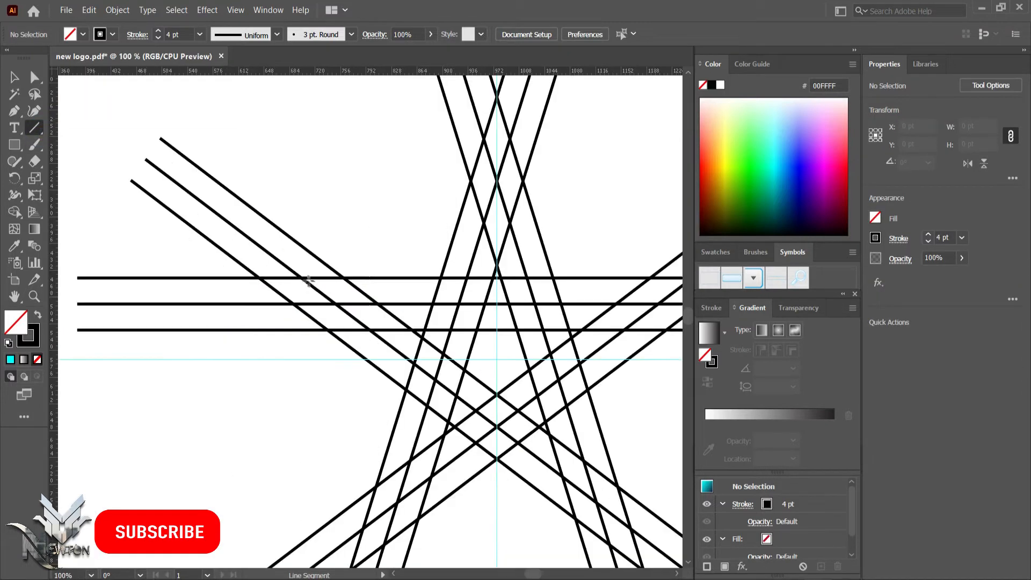
left_click_drag(301, 278, 294, 304)
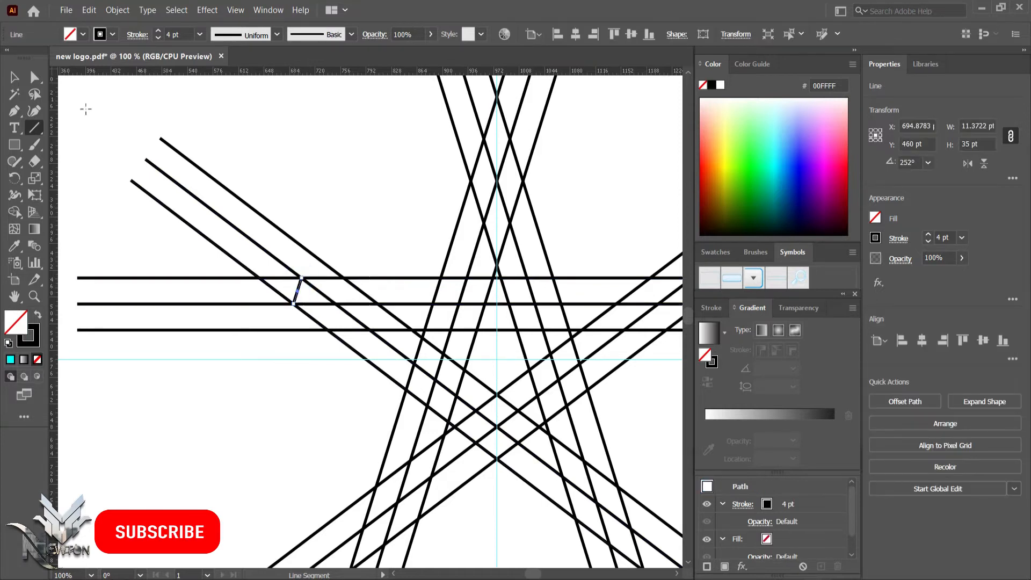
key("v")
left_click(153, 121)
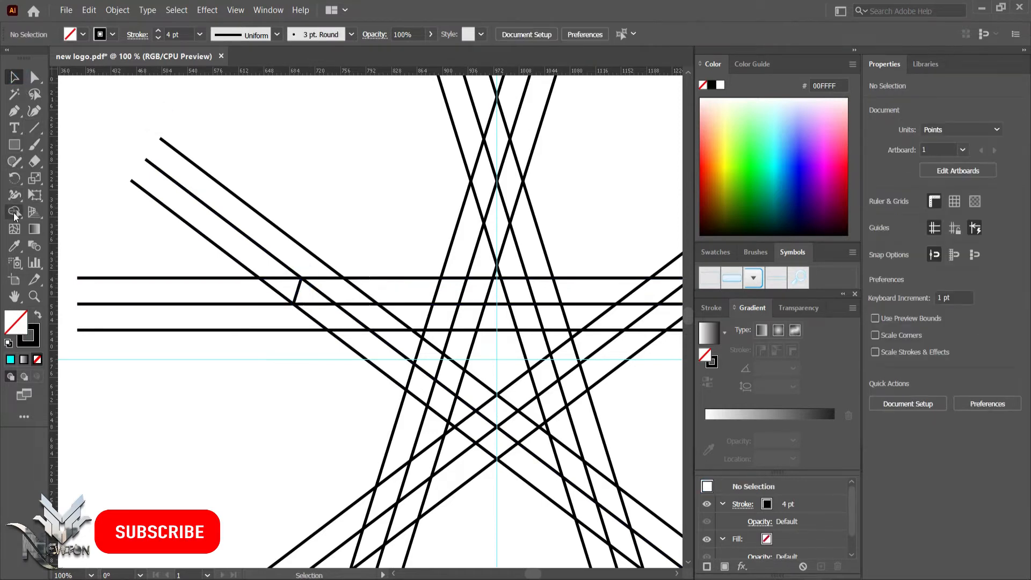
Select all the lines and merge the lower diagonal strip from the left corner into a cyan shape with Shape Builder.
scroll(177, 204, "down", 3)
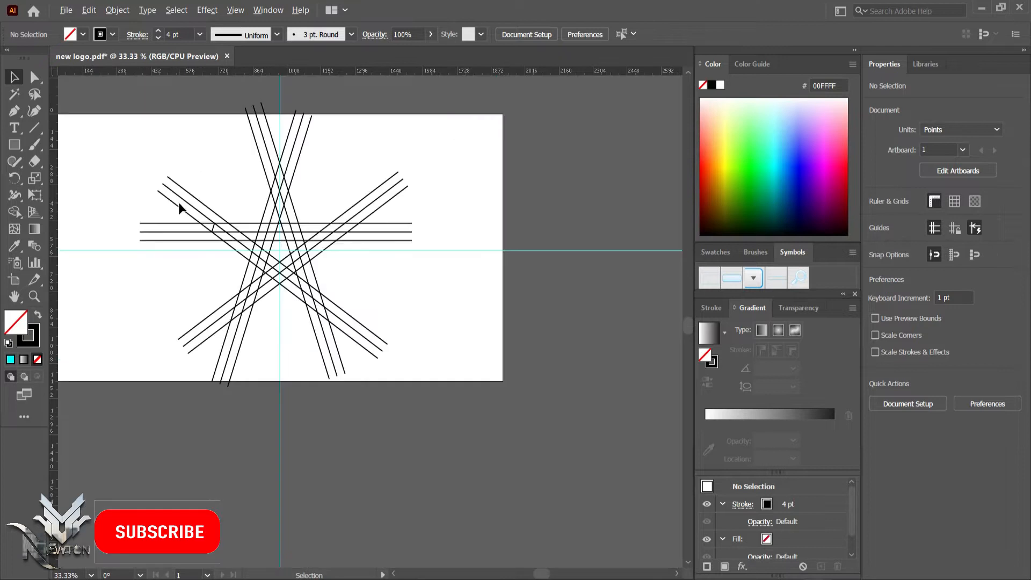
left_click_drag(129, 147, 397, 350)
scroll(398, 350, "up", 1)
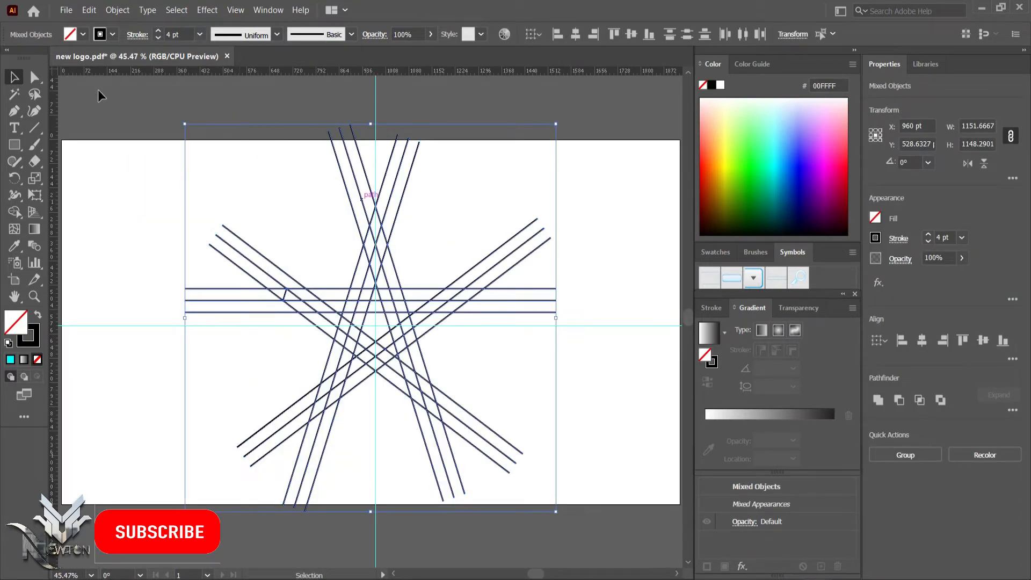
left_click(15, 211)
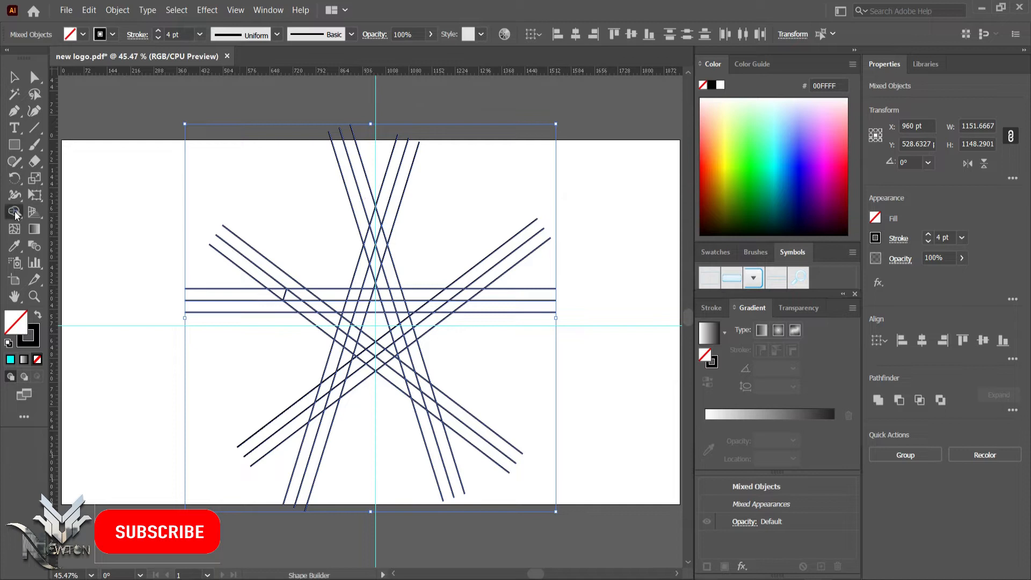
left_click(83, 35)
left_click(75, 58)
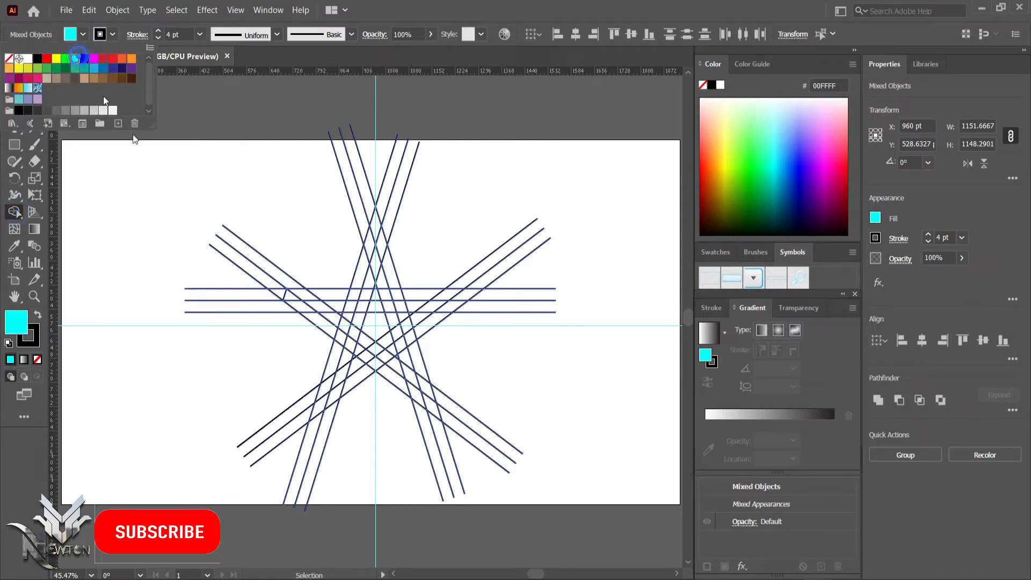
left_click(289, 304)
left_click_drag(298, 310, 310, 320)
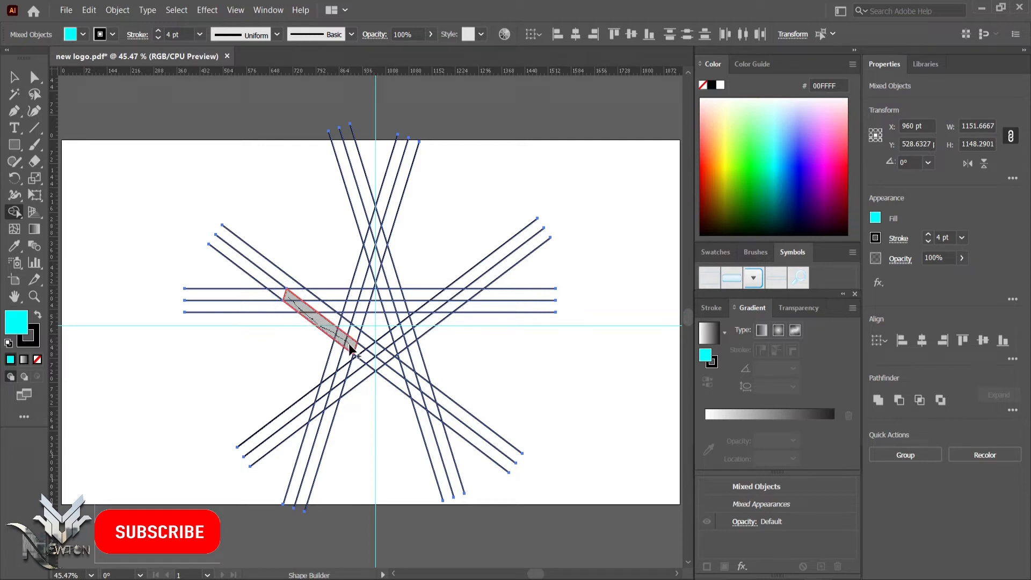
left_click_drag(334, 338, 317, 314)
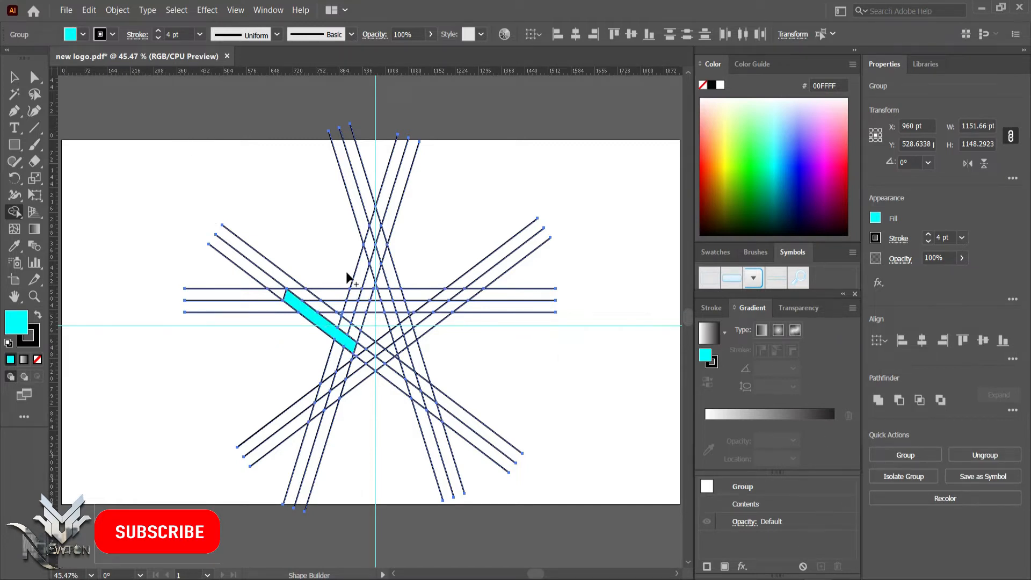
Merge the horizontal strip and the diagonal strip beside the cyan shape into a blue 0071BC shape with Shape Builder.
key("ctrl+plus")
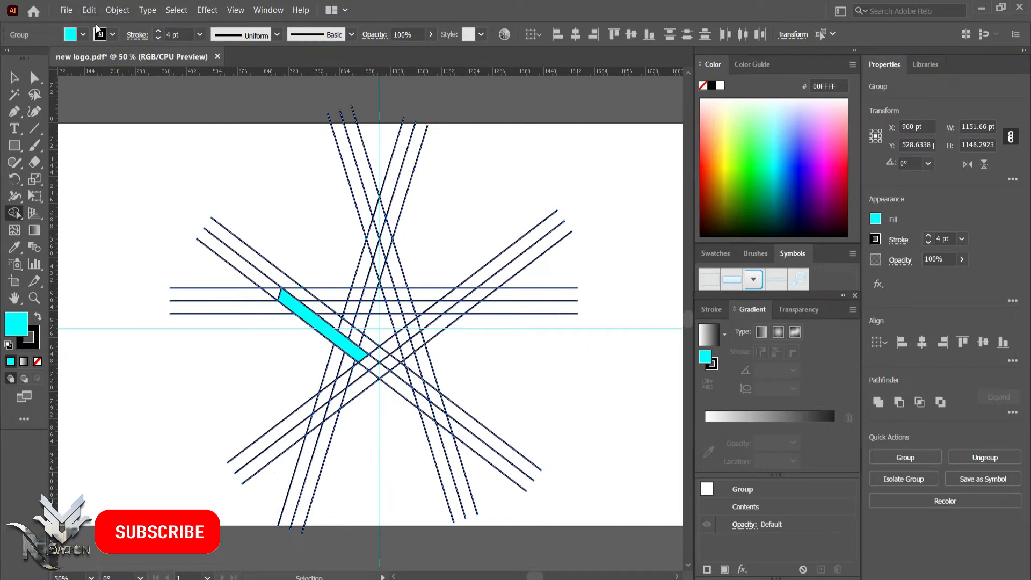
left_click(83, 35)
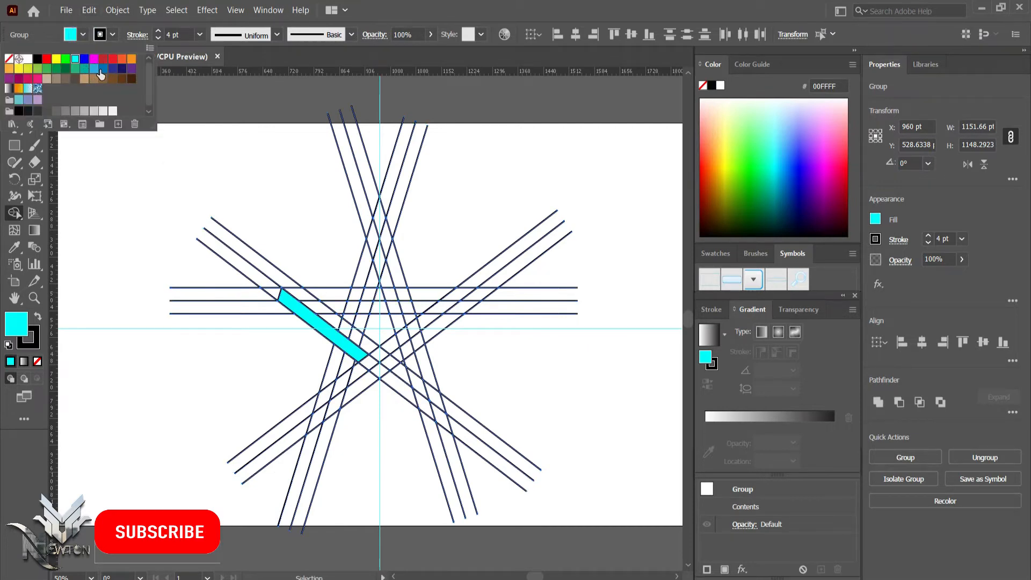
left_click(103, 69)
key("Escape")
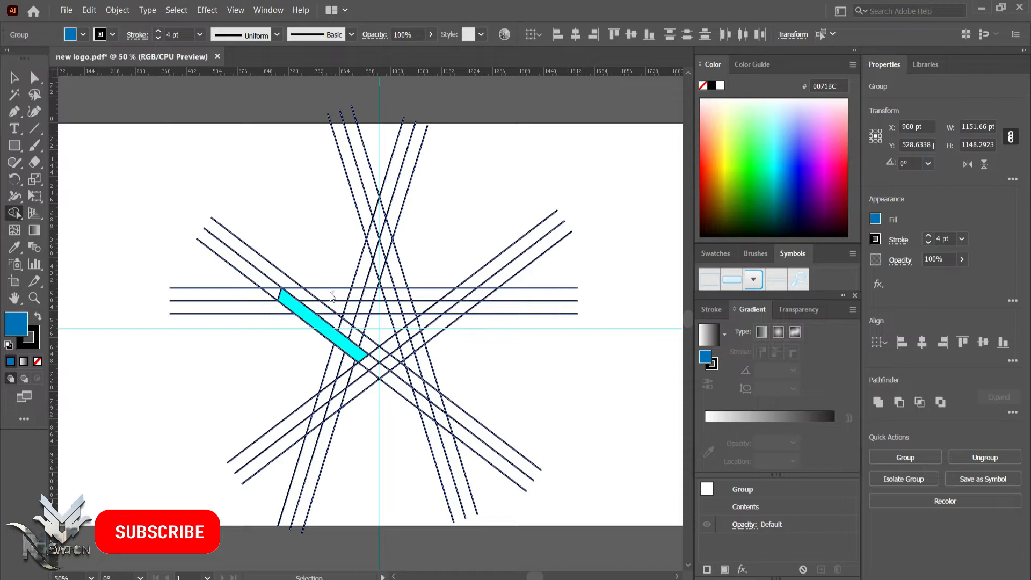
key("shift+m")
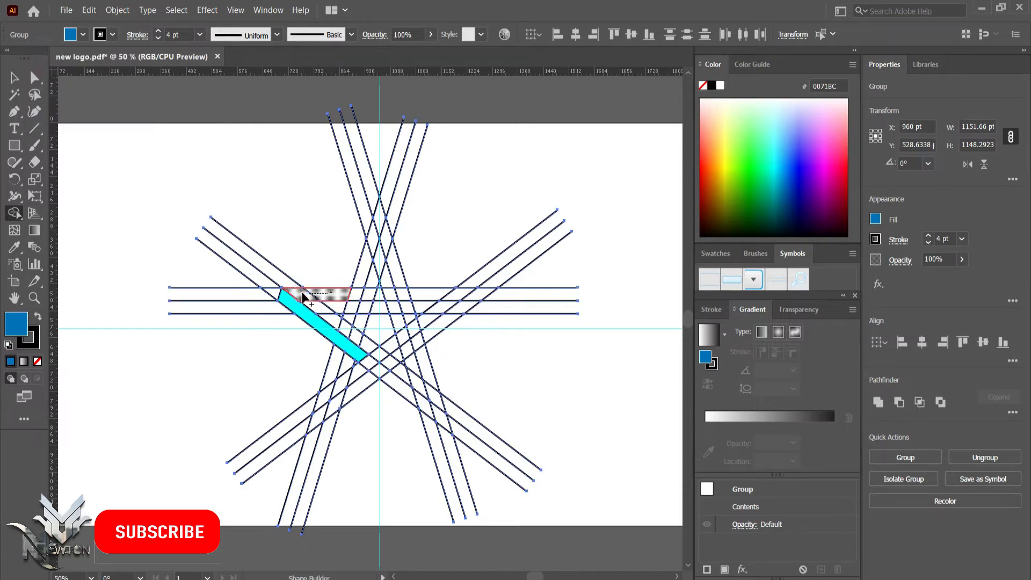
left_click(317, 294)
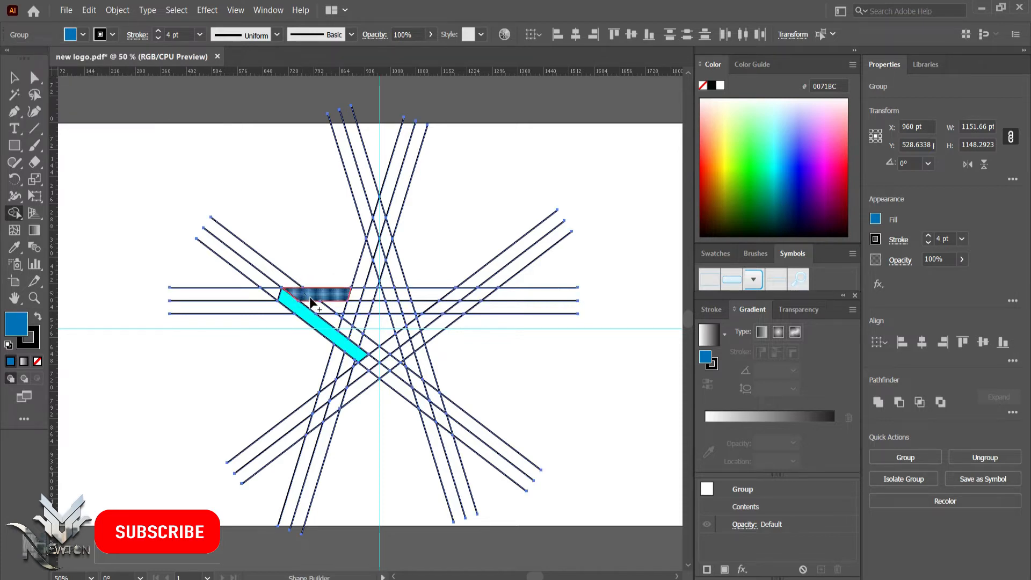
left_click(365, 349)
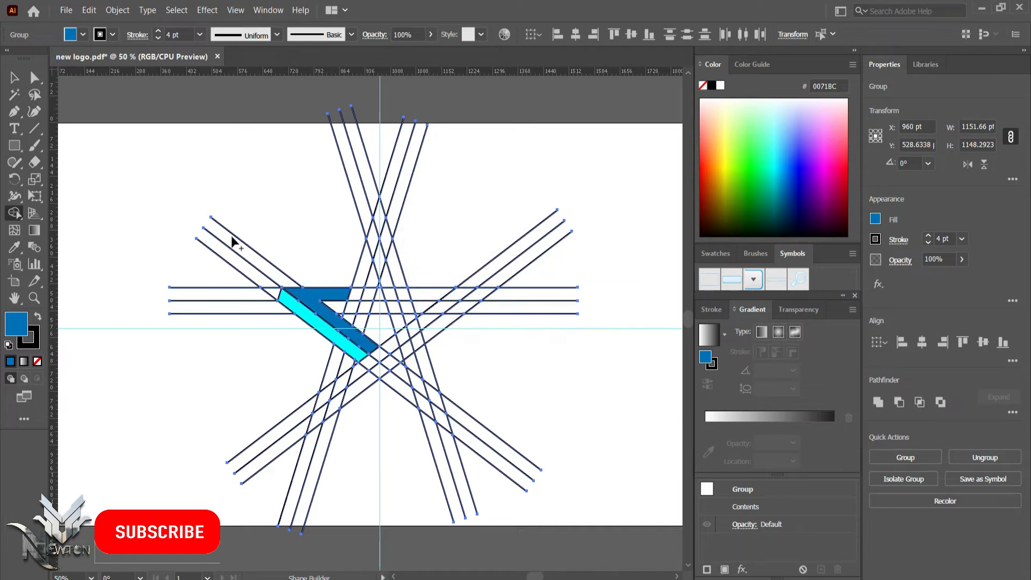
Fill the small region in the inner corner of the blue shape with black using Shape Builder.
left_click(84, 35)
left_click(37, 59)
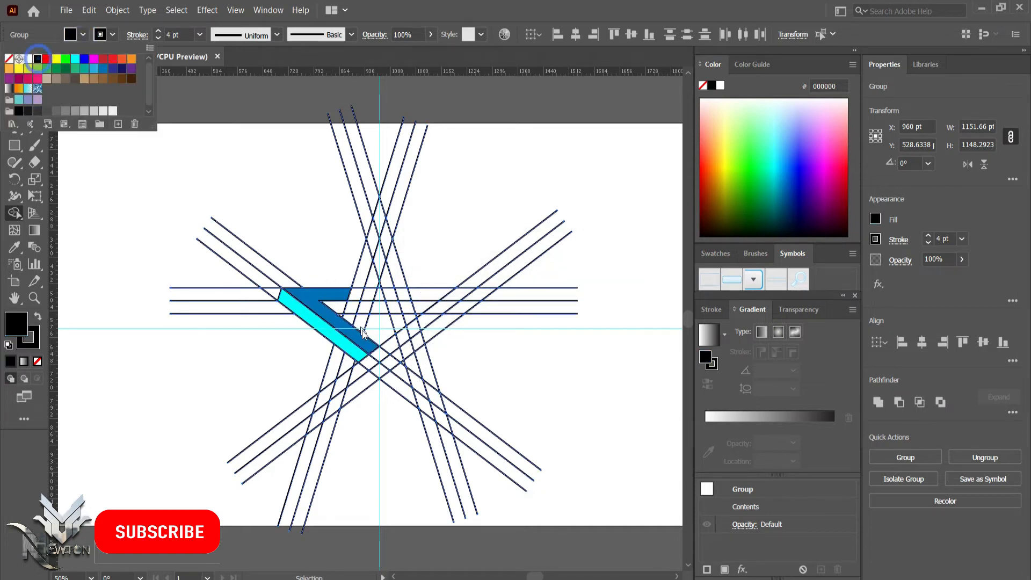
left_click(338, 313)
left_click(338, 311)
Select the whole line artwork and ungroup it.
left_click(14, 78)
left_click(207, 176)
left_click_drag(92, 156, 563, 439)
right_click(418, 310)
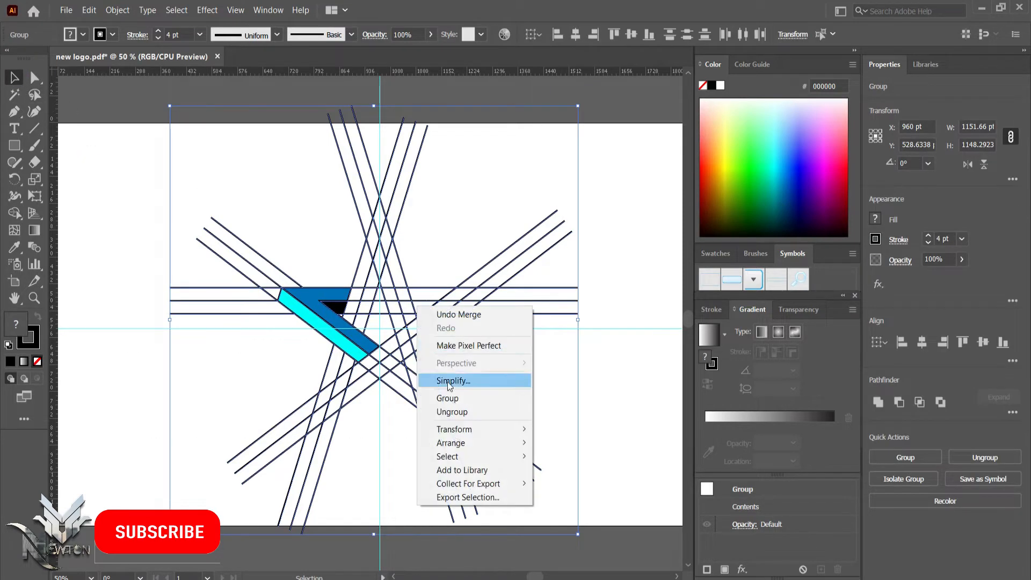
left_click(446, 410)
left_click(271, 337)
left_click(318, 302)
left_click(321, 300)
left_click(336, 309)
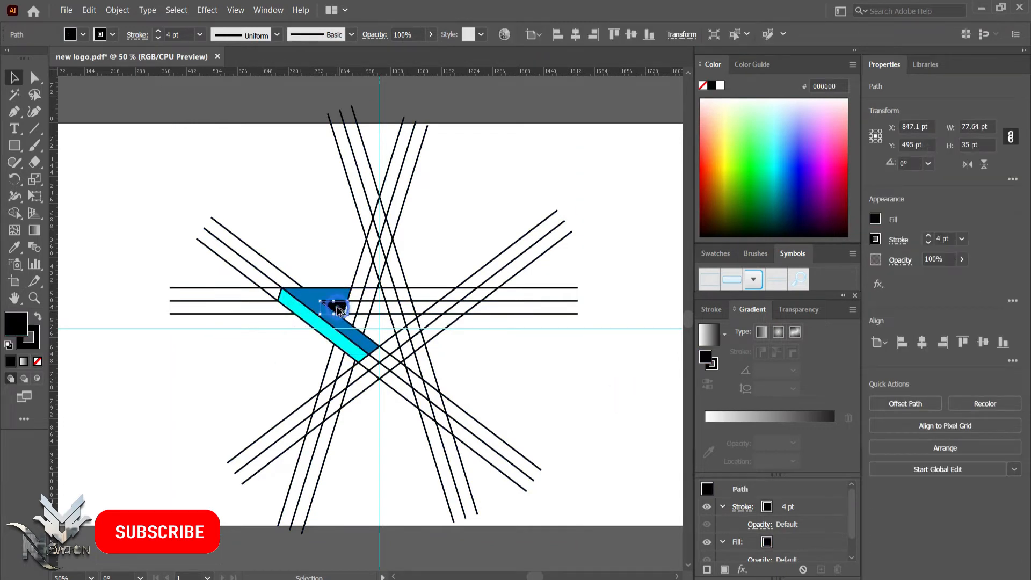
key("Delete")
key("ctrl+z")
left_click(237, 374)
Cut the cyan, blue and black shapes out of the line artwork.
left_click(303, 317)
left_click(328, 308, "shift")
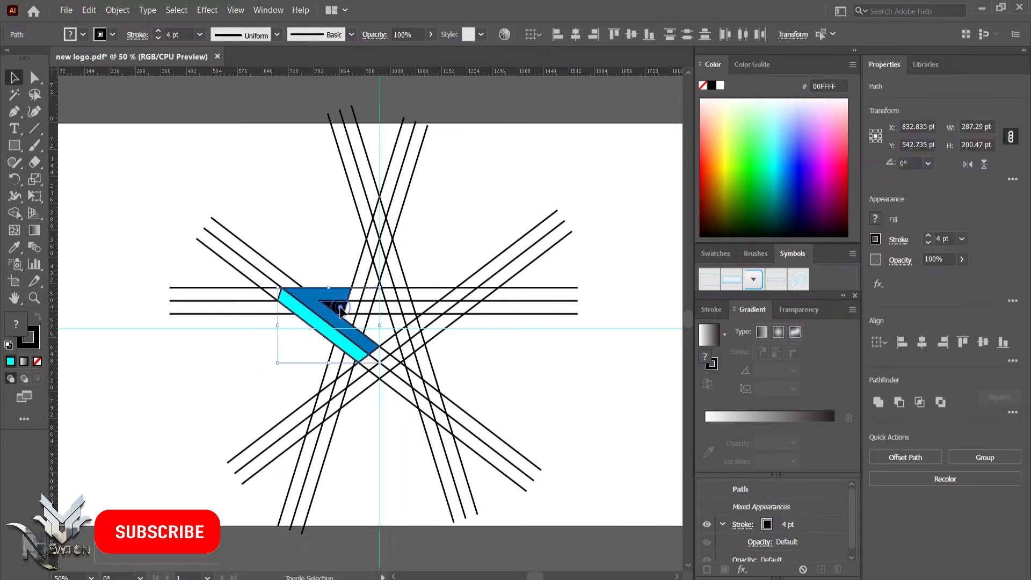
key("Delete")
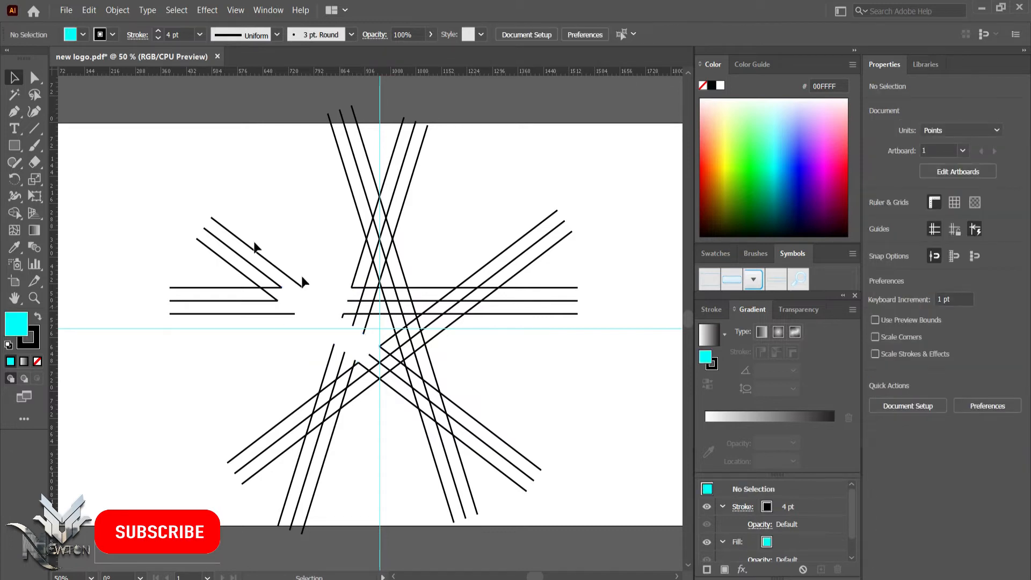
Delete all leftover construction lines and paste the three colored shapes back with their right tip on the vertical guide.
left_click_drag(146, 174, 497, 427)
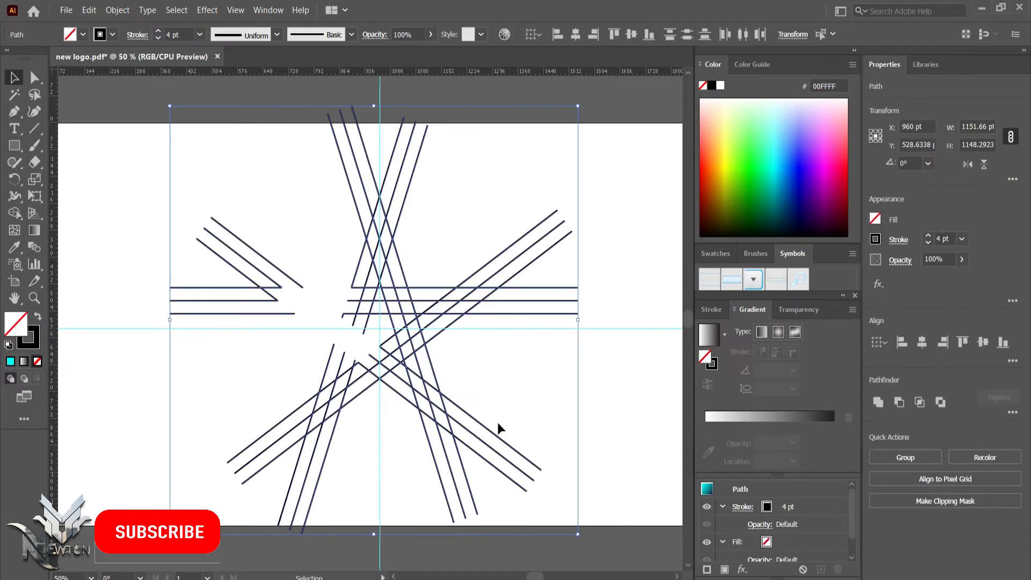
key("Delete")
key("ctrl+v")
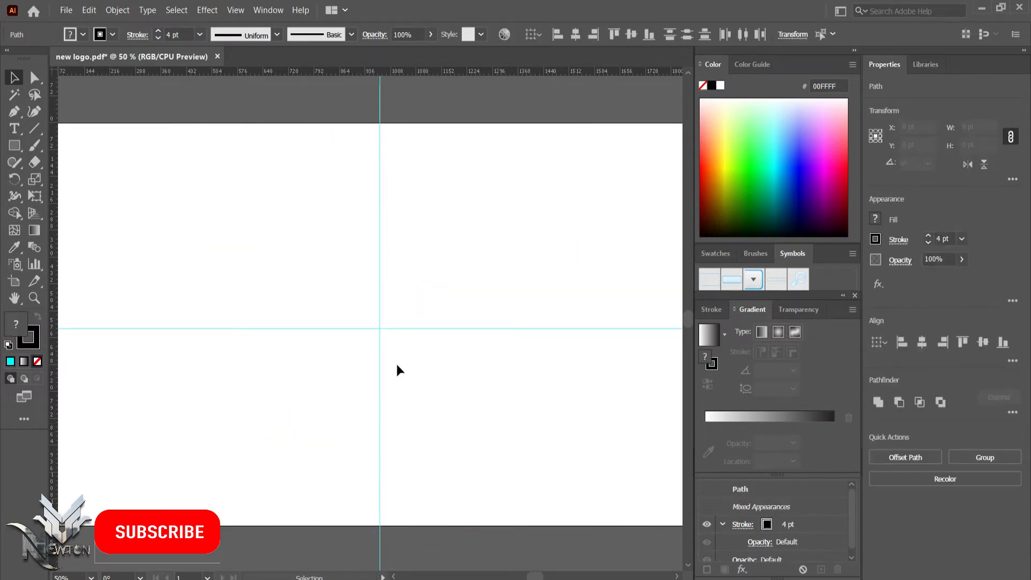
left_click_drag(371, 343, 331, 347)
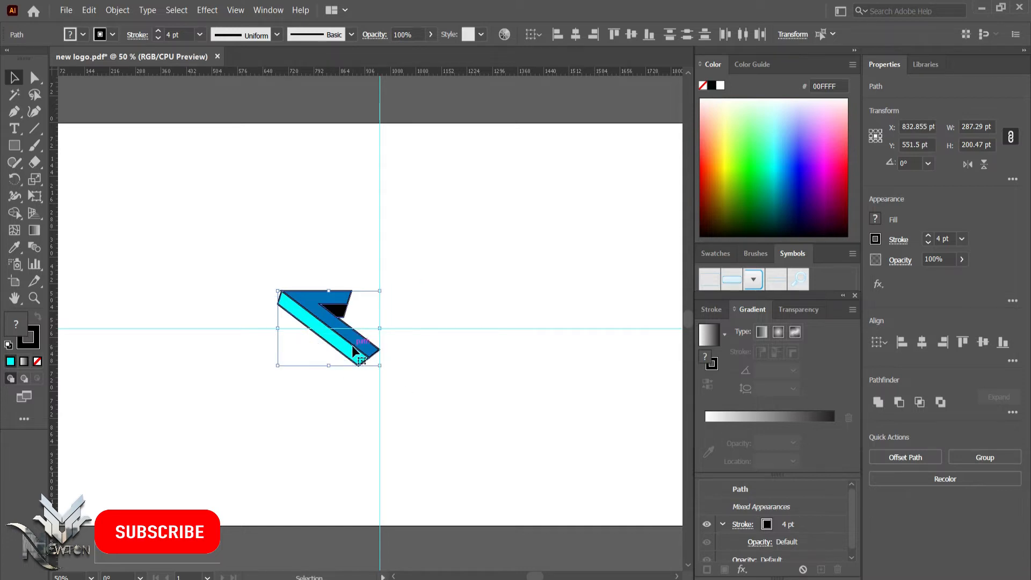
Reposition the three colored shapes below the horizontal guide with their right tip on the vertical guide, centered at about X 832 pt, Y 540 pt.
left_click_drag(350, 346, 354, 369)
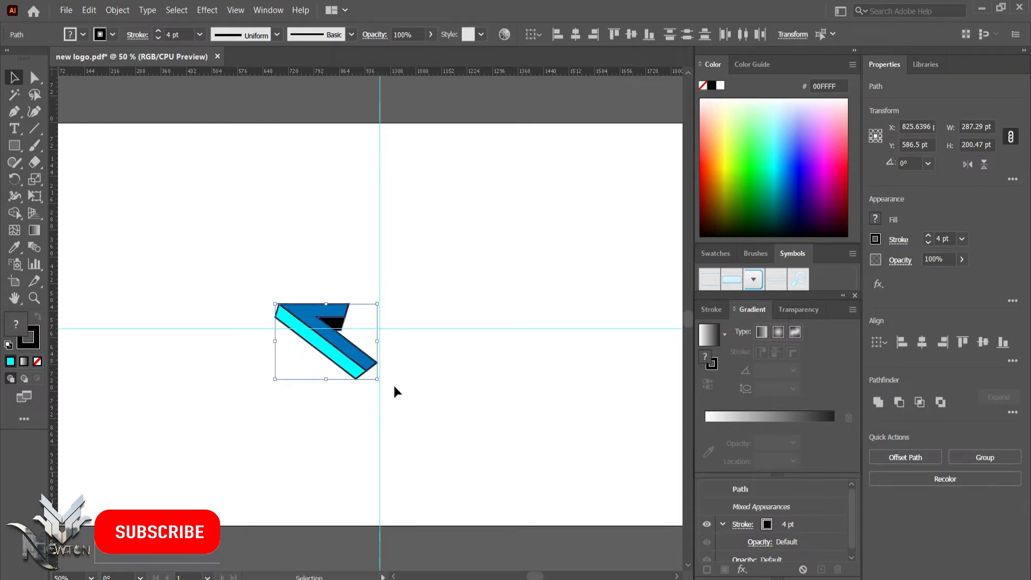
left_click(394, 386)
left_click_drag(393, 408, 216, 269)
left_click_drag(335, 345, 342, 338)
scroll(372, 344, "up", 2)
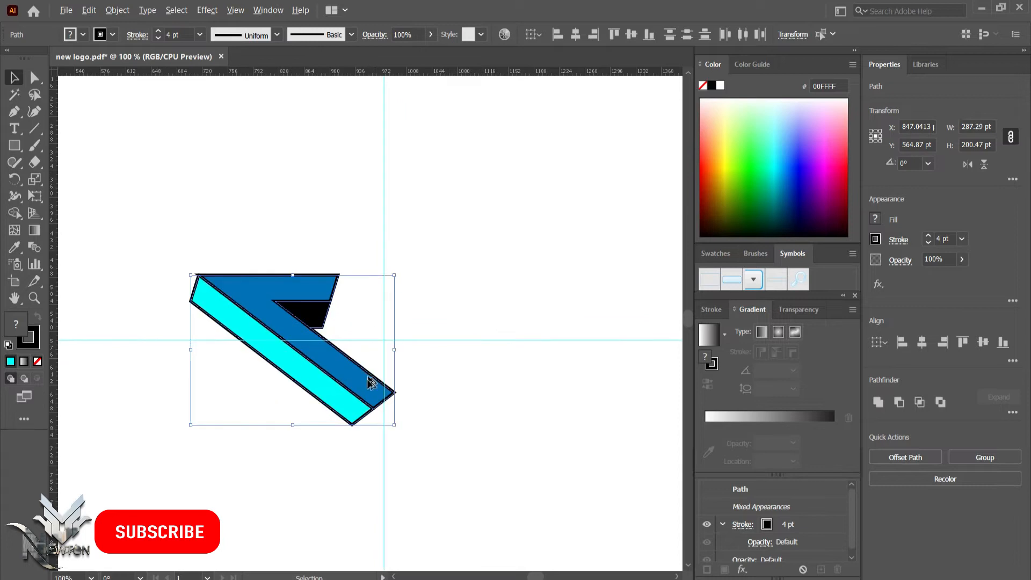
left_click_drag(356, 379, 364, 372)
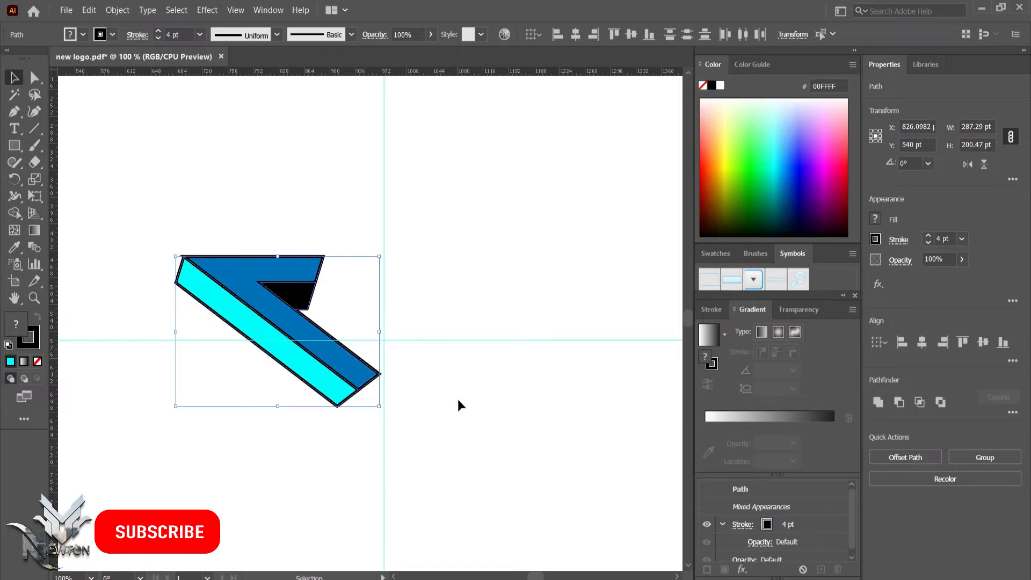
left_click_drag(349, 378, 358, 380)
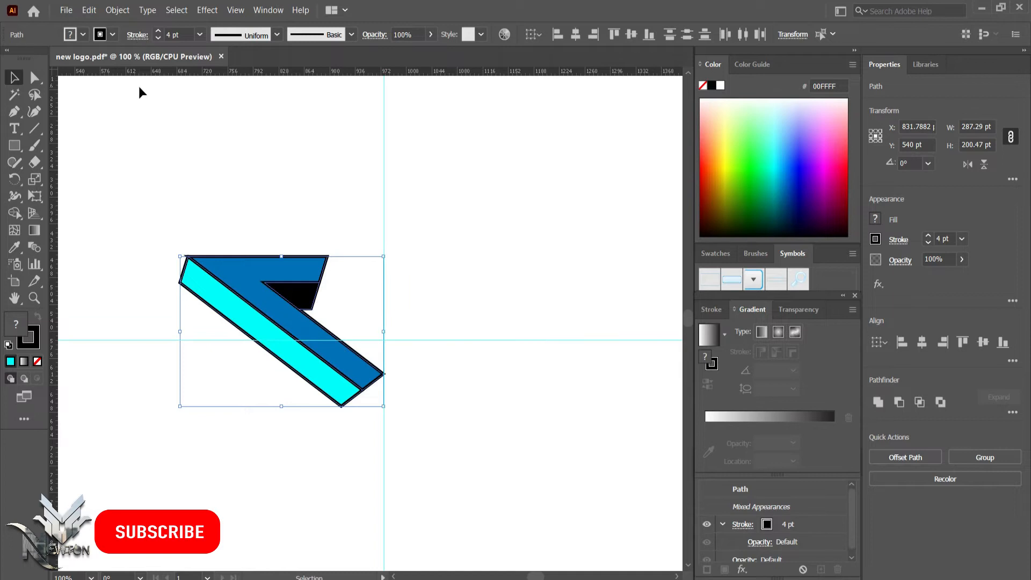
Remove the stroke from all three colored shapes and deselect them.
left_click(113, 35)
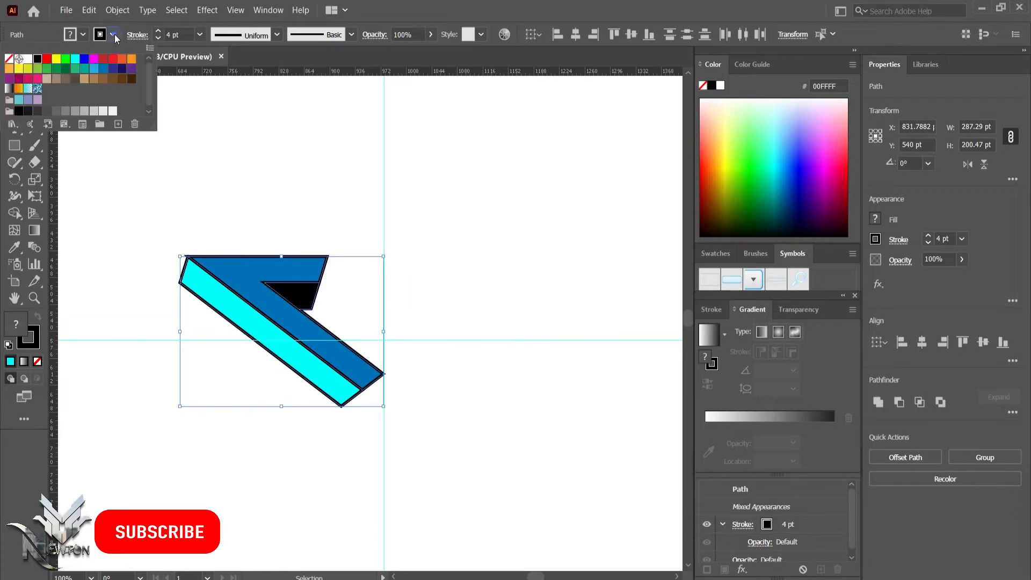
left_click(8, 59)
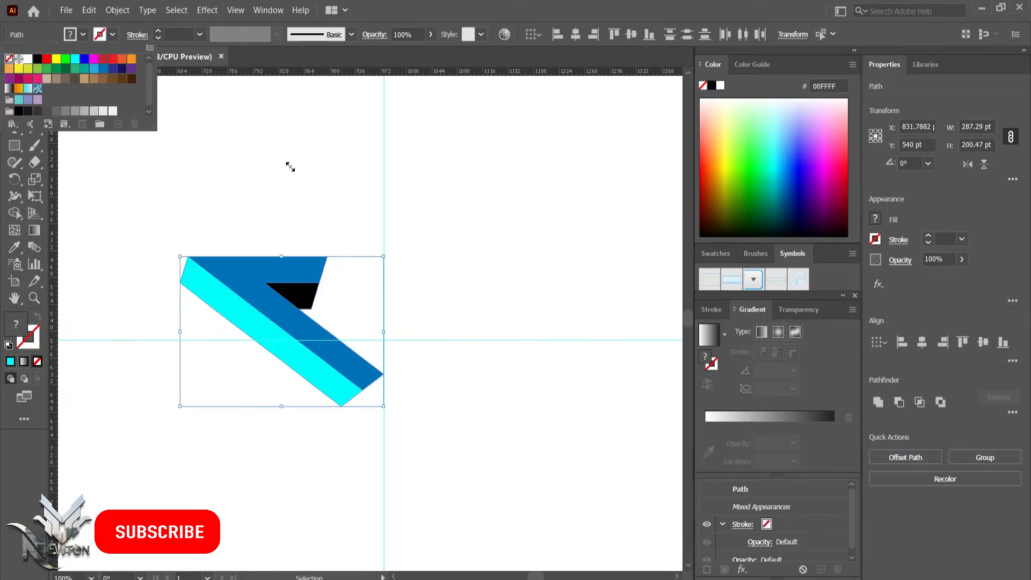
left_click(226, 434)
Apply a linear gradient fill to the cyan bar.
left_click(274, 325)
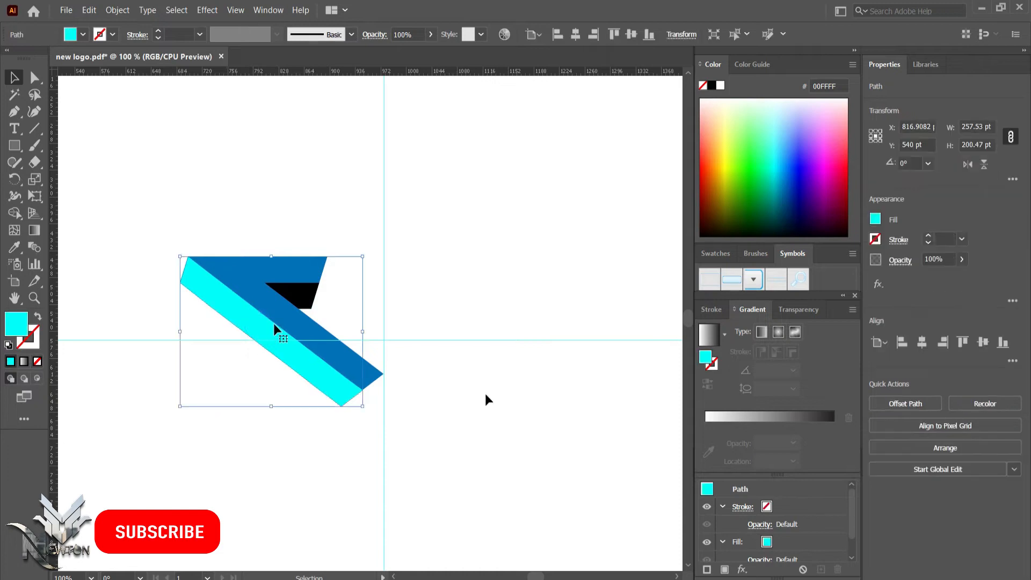
left_click(763, 333)
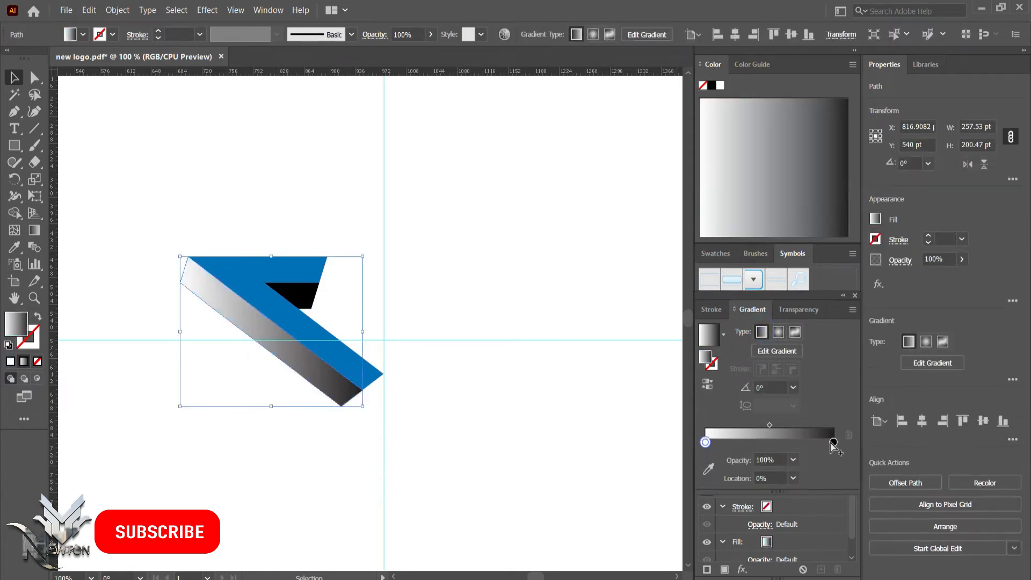
left_click(831, 439)
double_click(830, 441)
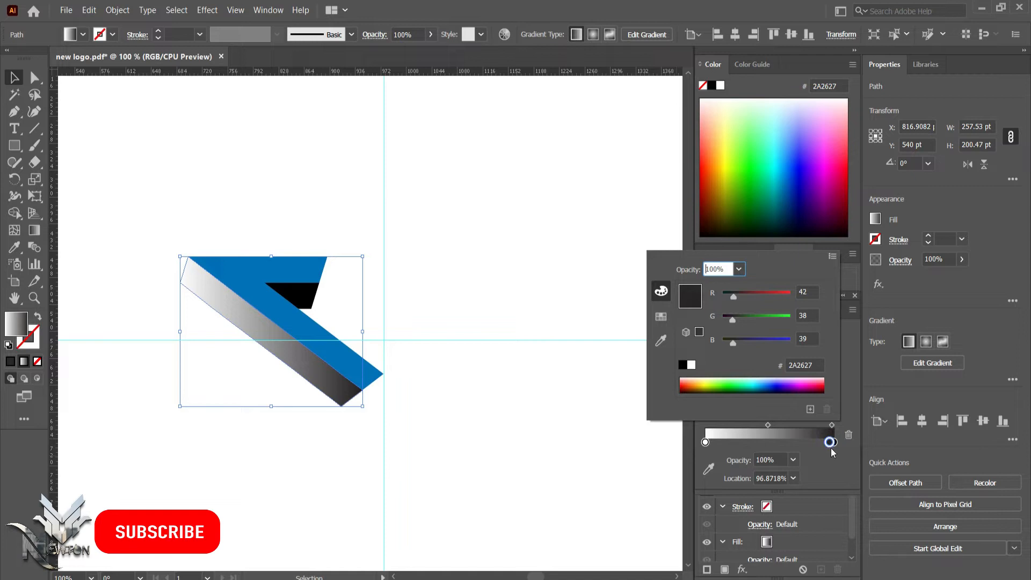
left_click(847, 437)
left_click(847, 436)
Change the black end stop of the bar's gradient to the cyan swatch.
left_click(832, 442)
double_click(832, 441)
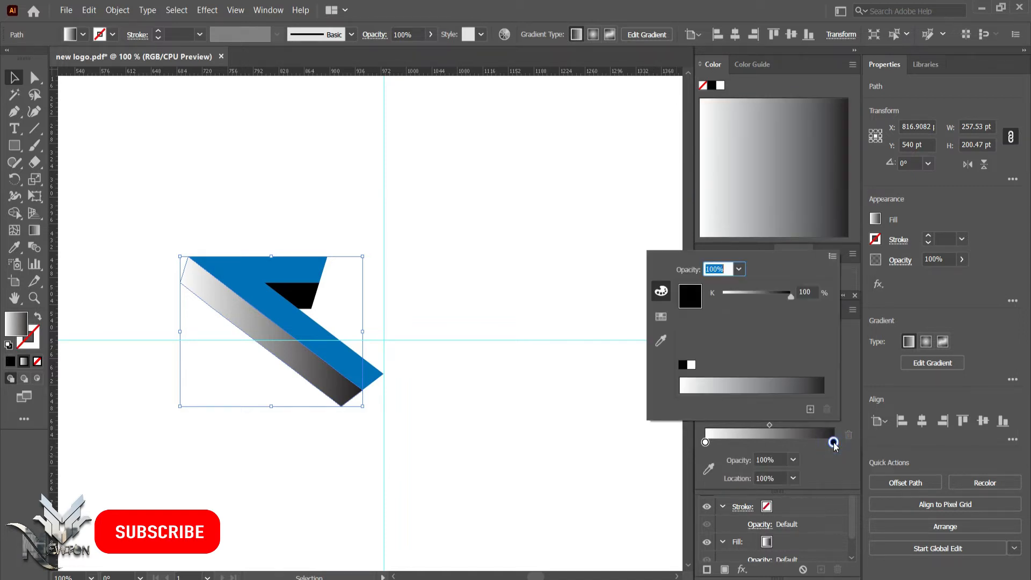
left_click(661, 317)
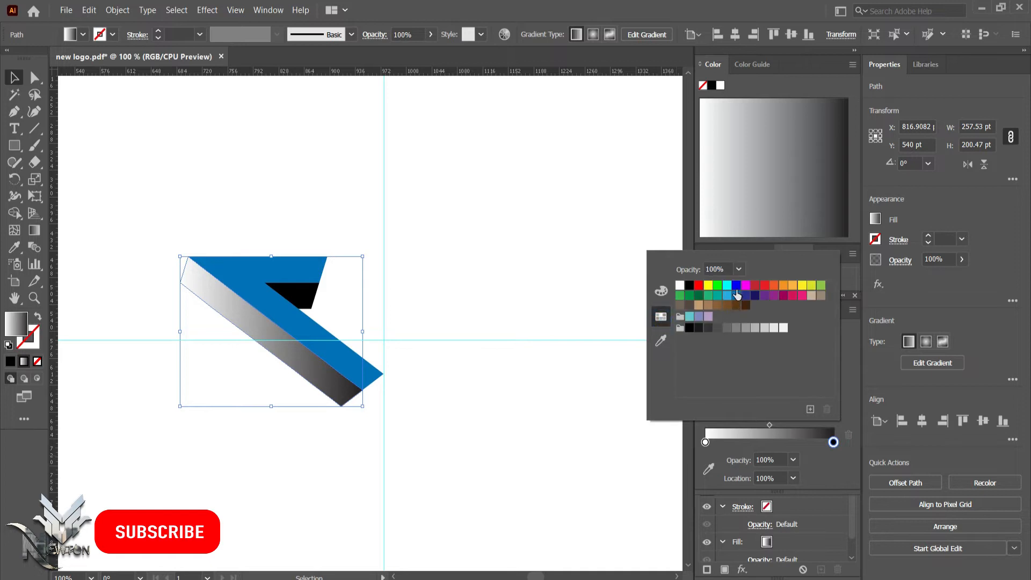
left_click(728, 286)
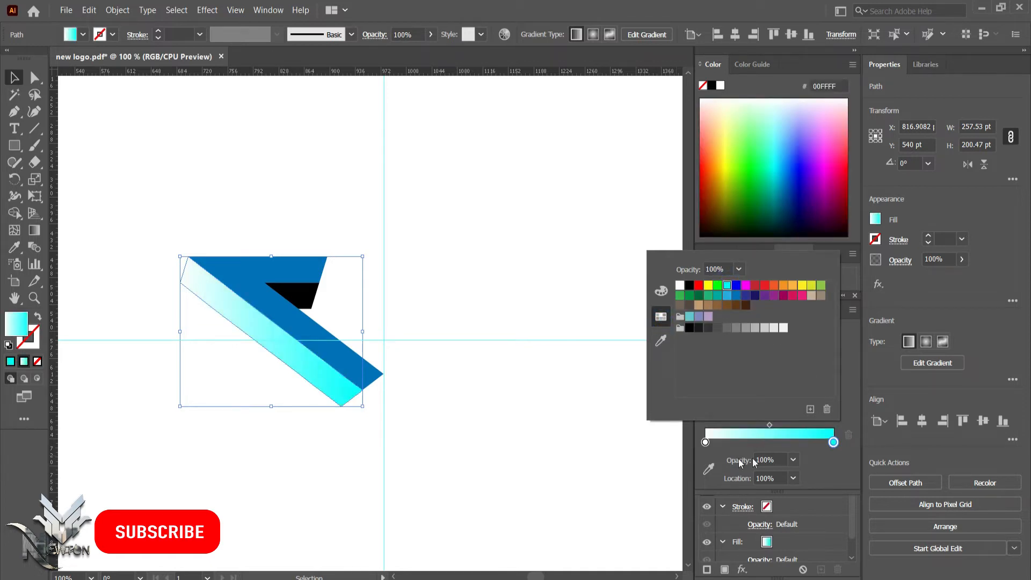
Change the white start stop of the bar's gradient to dark navy with RGB values 27, 20, 50.
left_click(705, 442)
double_click(706, 442)
left_click(705, 442)
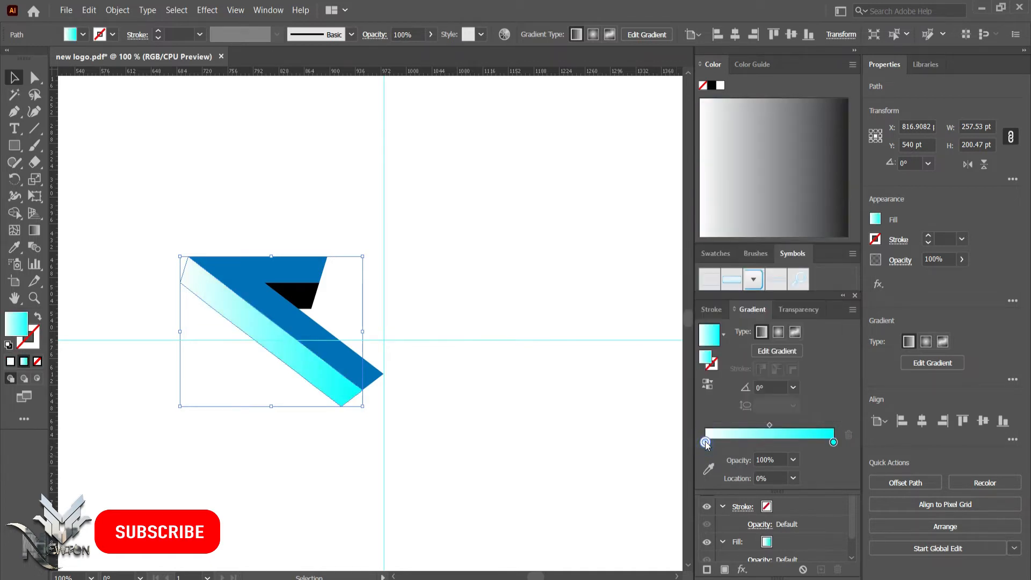
double_click(705, 442)
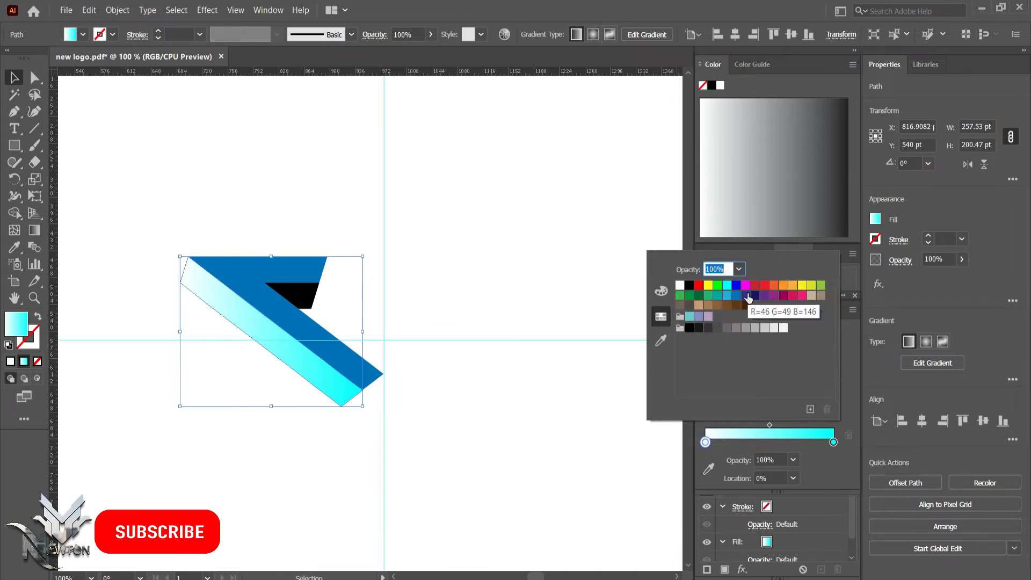
left_click(736, 285)
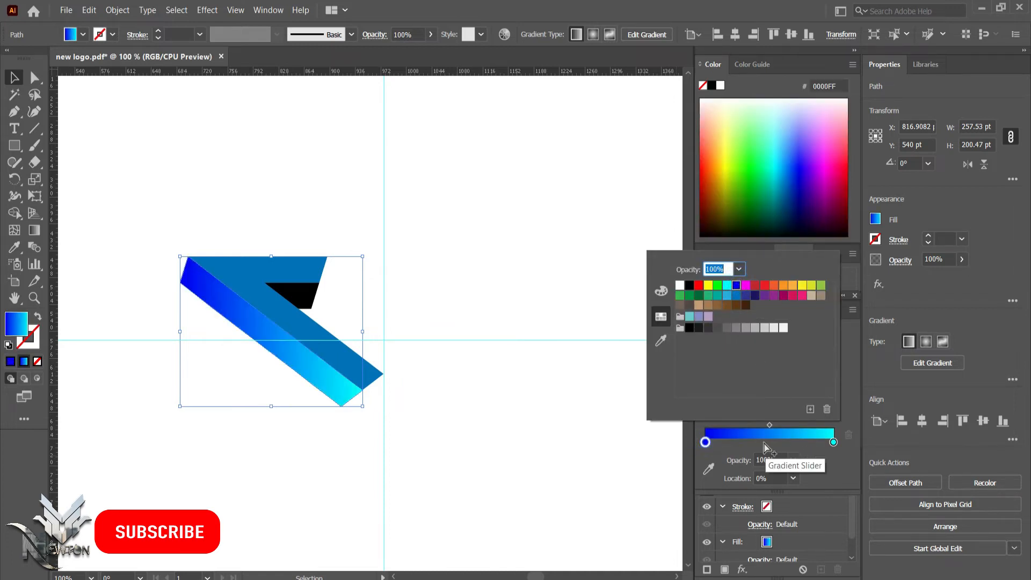
left_click(661, 291)
left_click(789, 340)
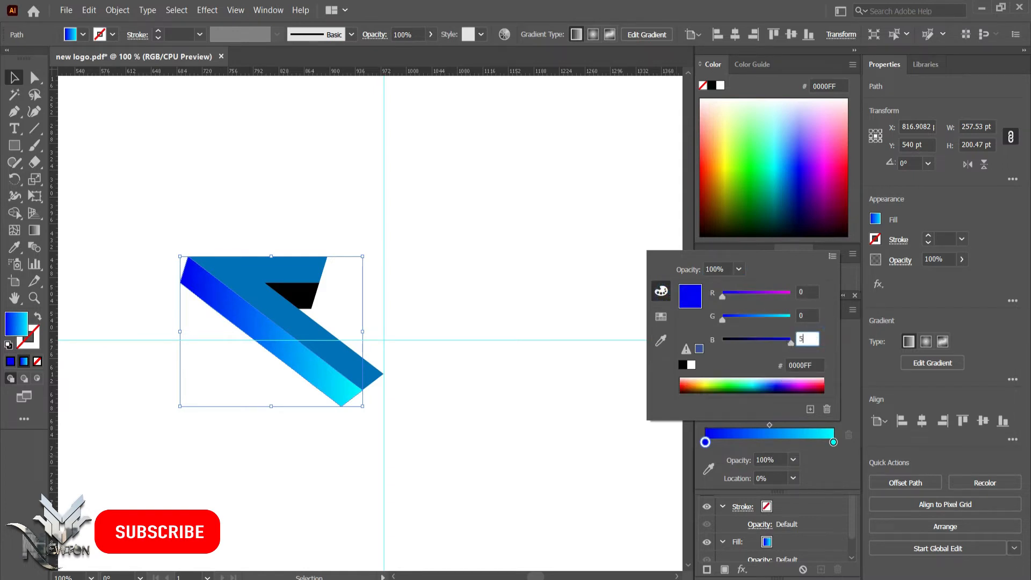
left_click(809, 312)
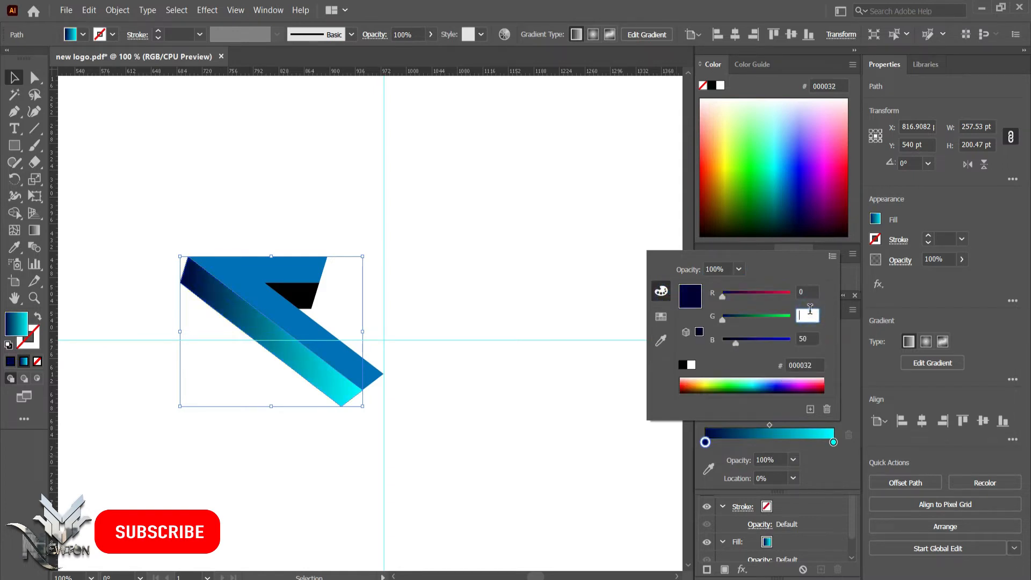
left_click(807, 292)
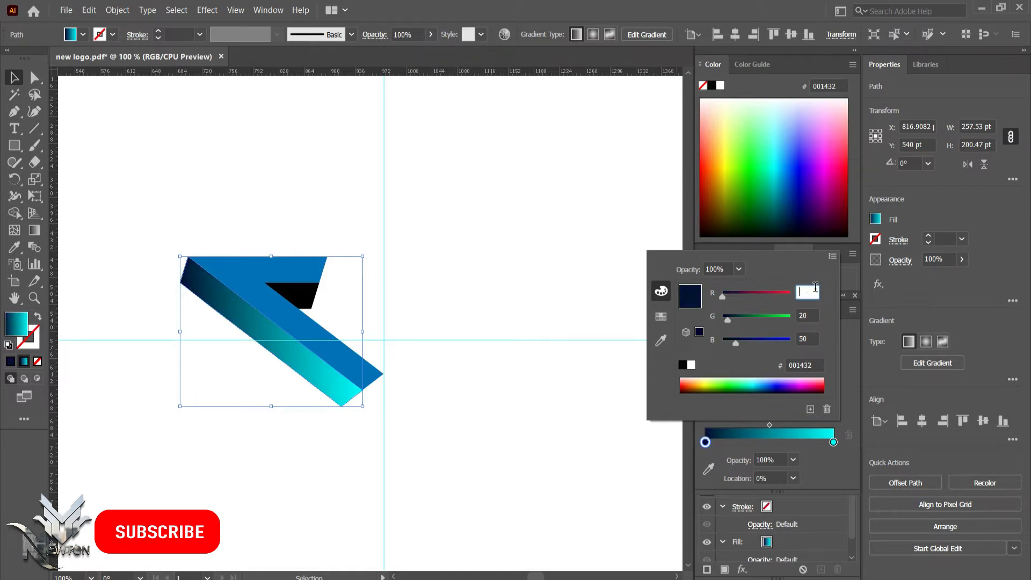
type("27")
key("Return")
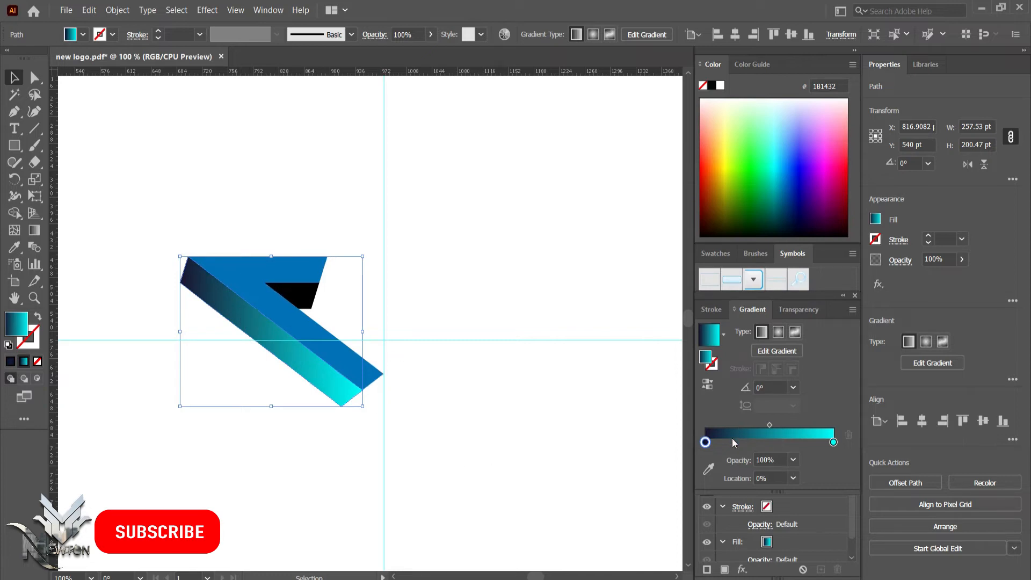
Swap the gradient stops on the bar so cyan sits at the start and dark navy at 100%.
mouse_move(705, 442)
left_mouse_down()
mouse_move(829, 442)
mouse_move(707, 442)
left_mouse_up()
left_click(815, 442)
left_click_drag(823, 444, 836, 445)
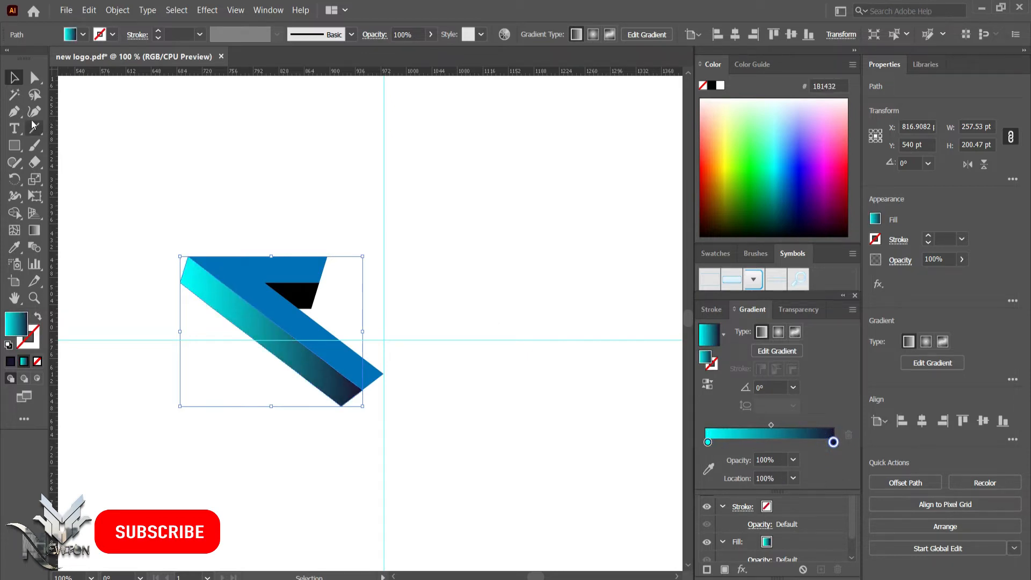
Copy the bar's cyan-to-navy gradient onto the adjacent blue shape with the Eyedropper.
left_click(243, 276)
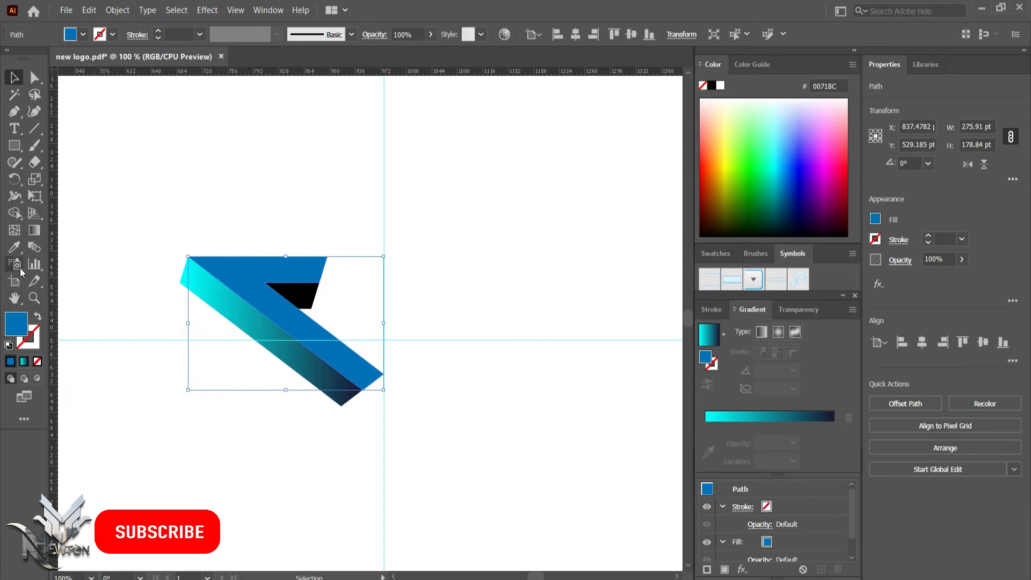
left_click(14, 247)
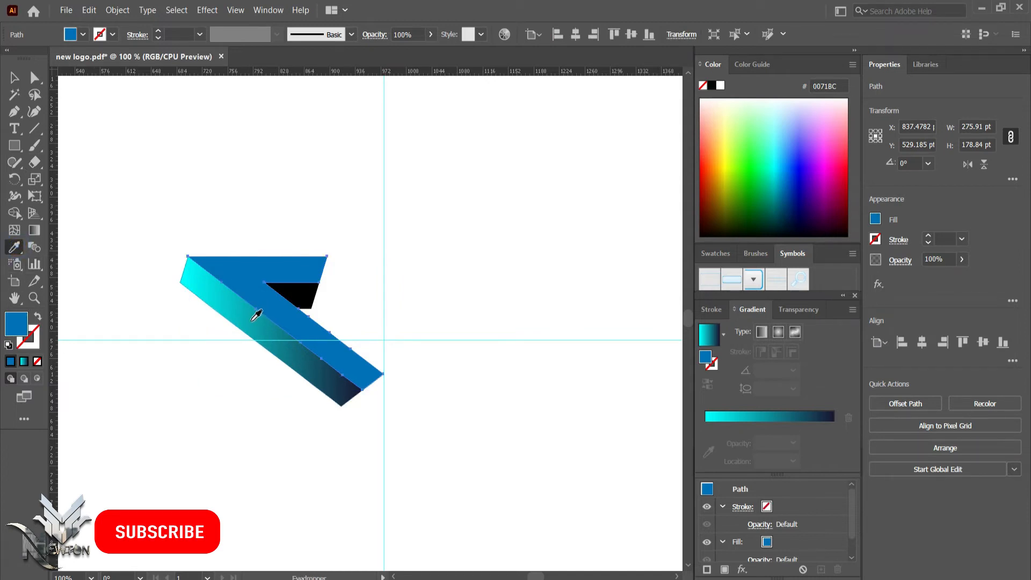
left_click(254, 313)
left_click(14, 77)
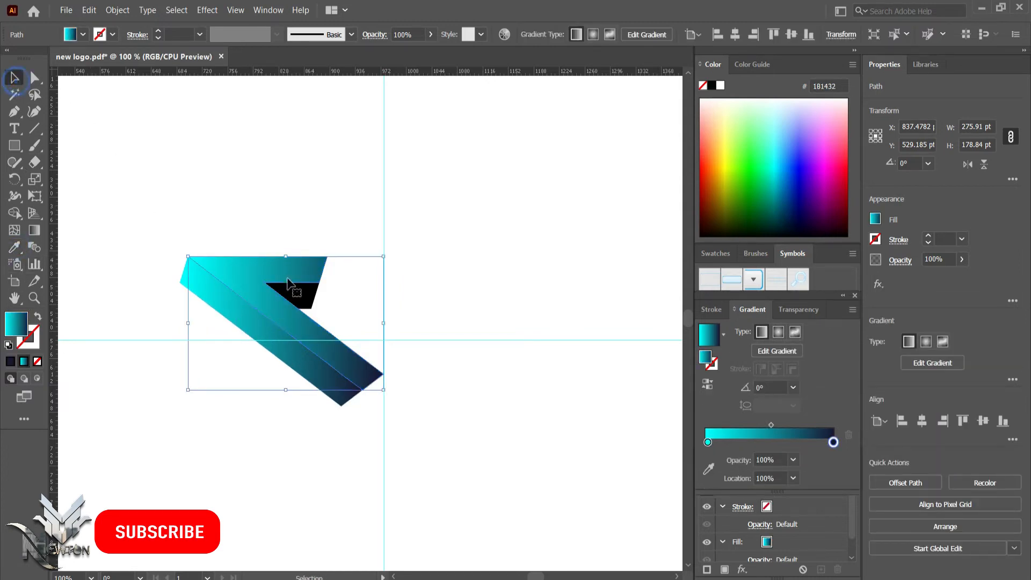
Sample the cyan-to-navy gradient onto the small black inner shape with the Eyedropper and deselect it.
left_click(300, 299)
left_click(15, 247)
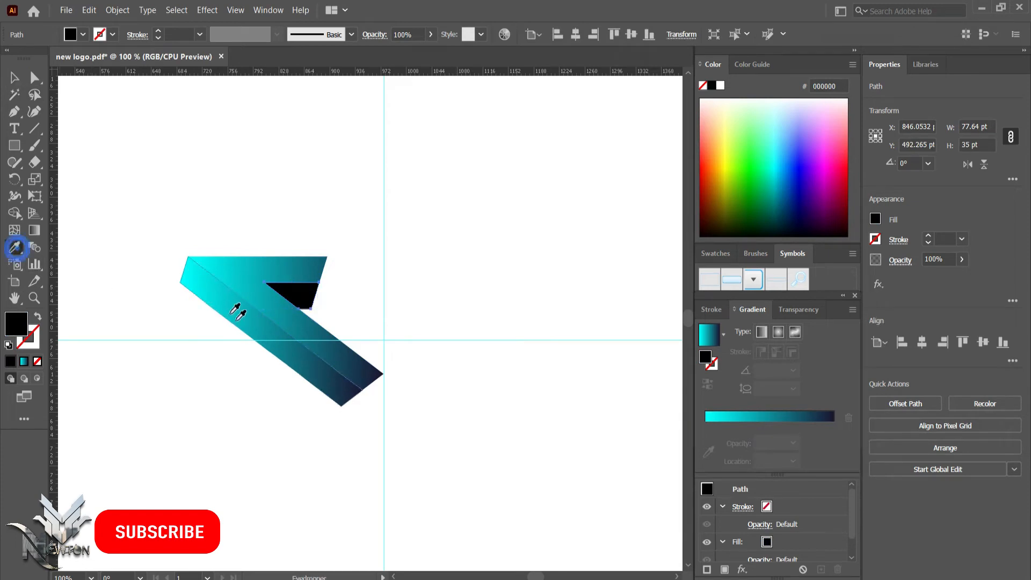
left_click(267, 318)
left_click(15, 76)
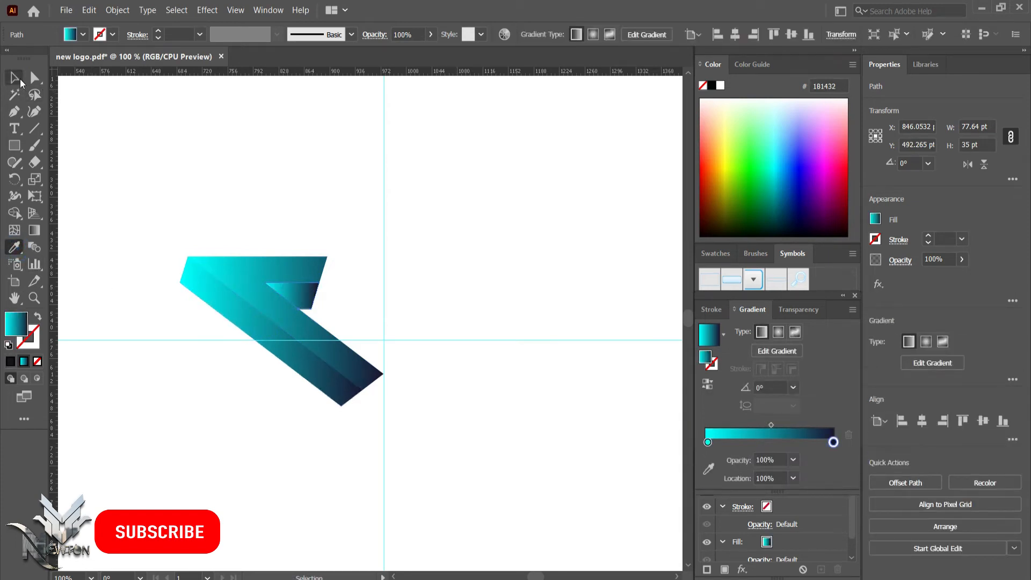
left_click(314, 200)
Shift the navy gradient stop inward on the lower bar, the upper shape (to about 83%) and the small inner shape.
left_click(330, 391)
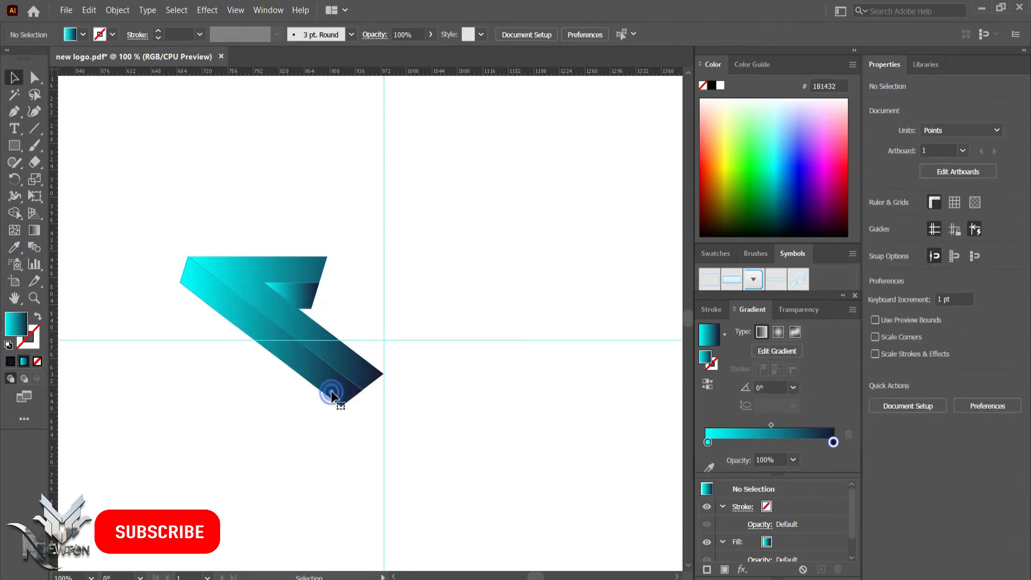
left_click_drag(831, 443, 812, 441)
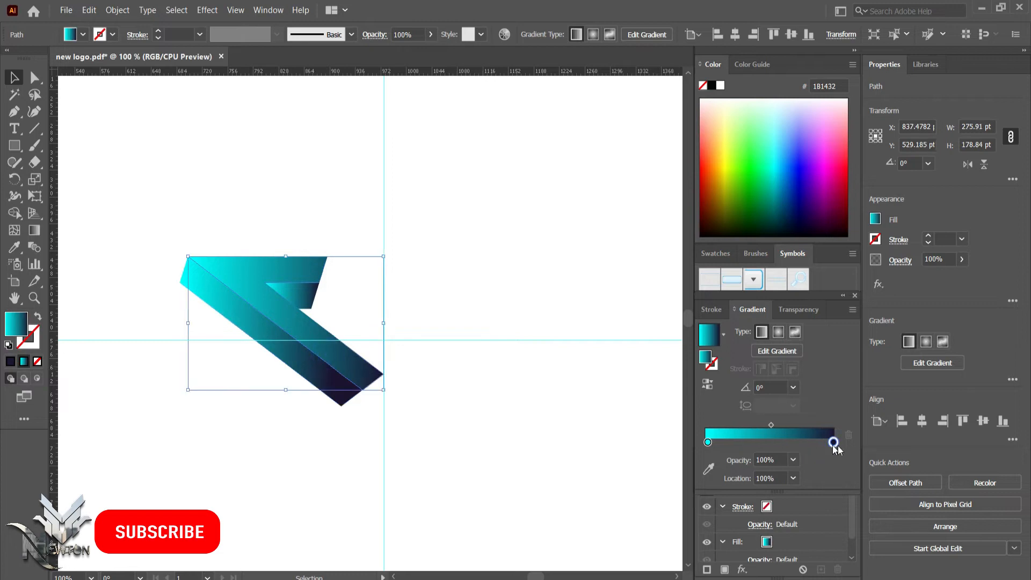
left_click_drag(834, 442, 811, 442)
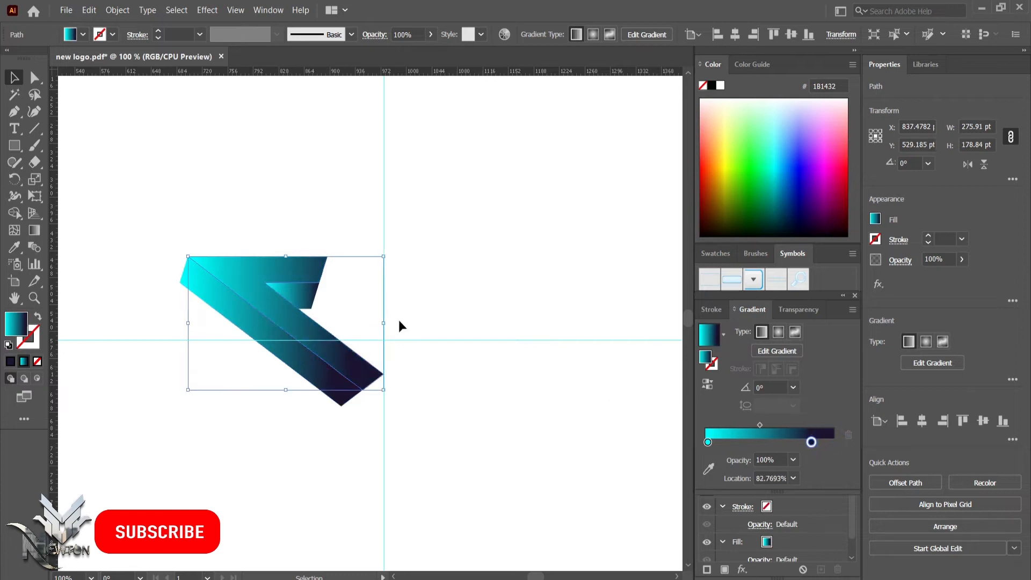
left_click(308, 295)
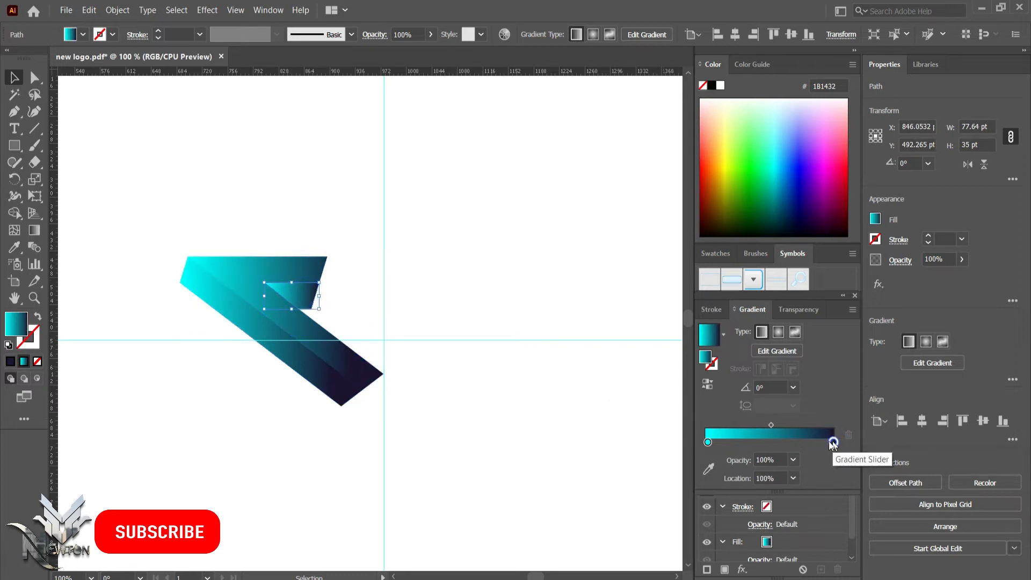
left_click_drag(832, 442, 815, 442)
Redraw the upper shape's gradient diagonally with the Gradient tool, from above its upper-left corner to its right tip, at about -41.8°.
left_click(311, 265)
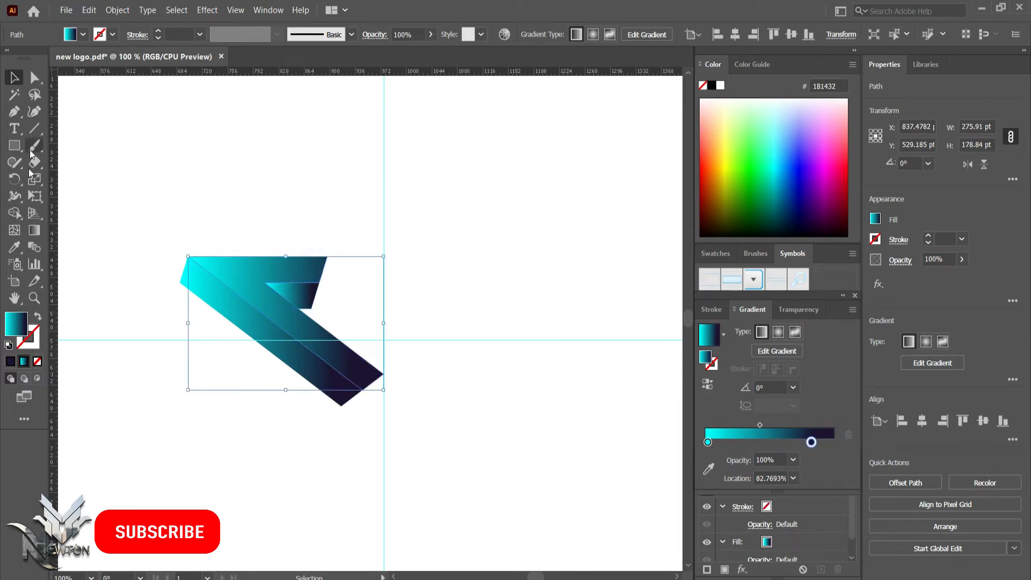
left_click(34, 229)
left_click_drag(204, 206, 388, 379)
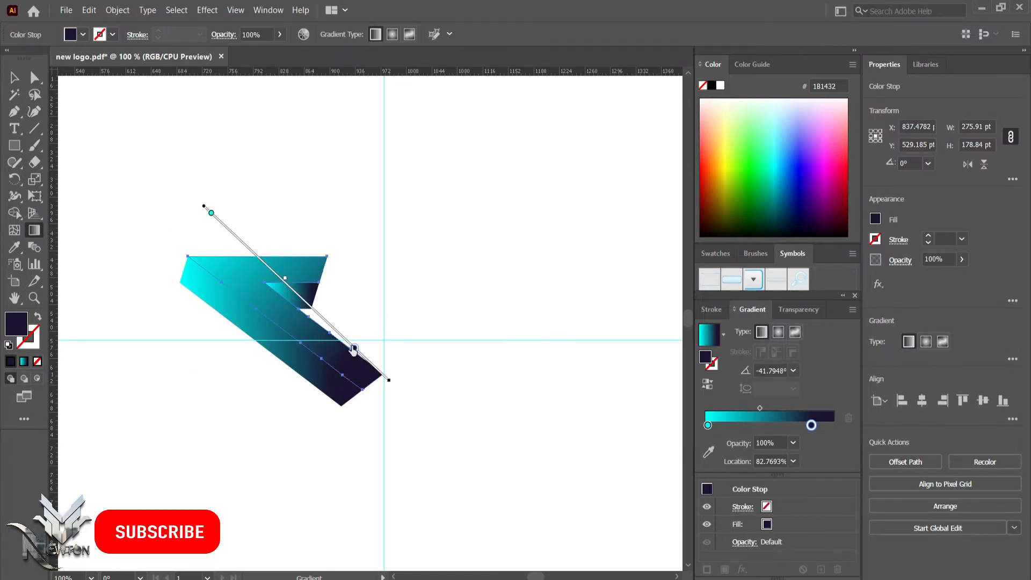